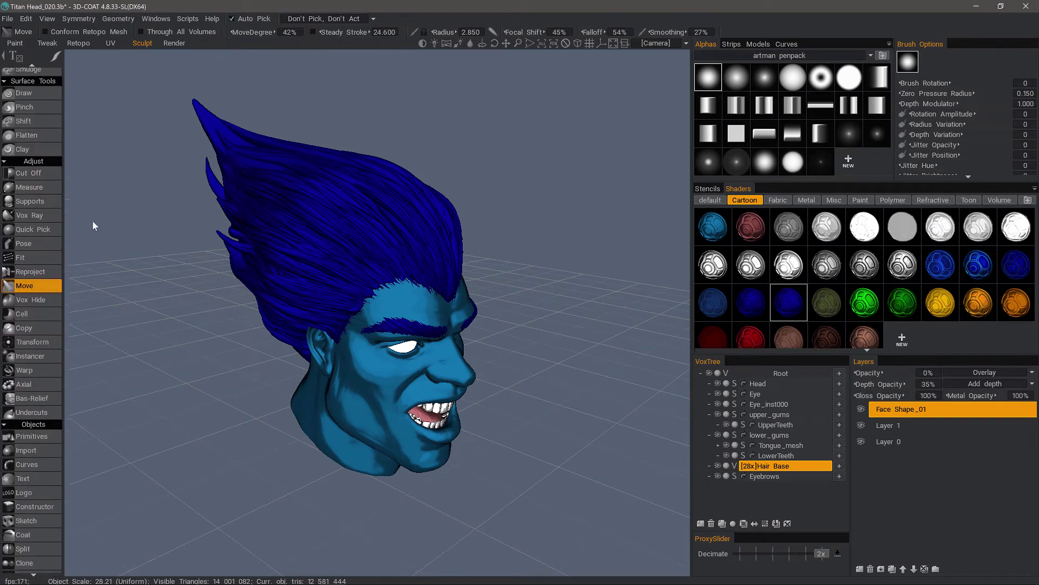
Step: Activate the Snake tool for building tube-shaped geometry
scroll(60, 358, down, 3)
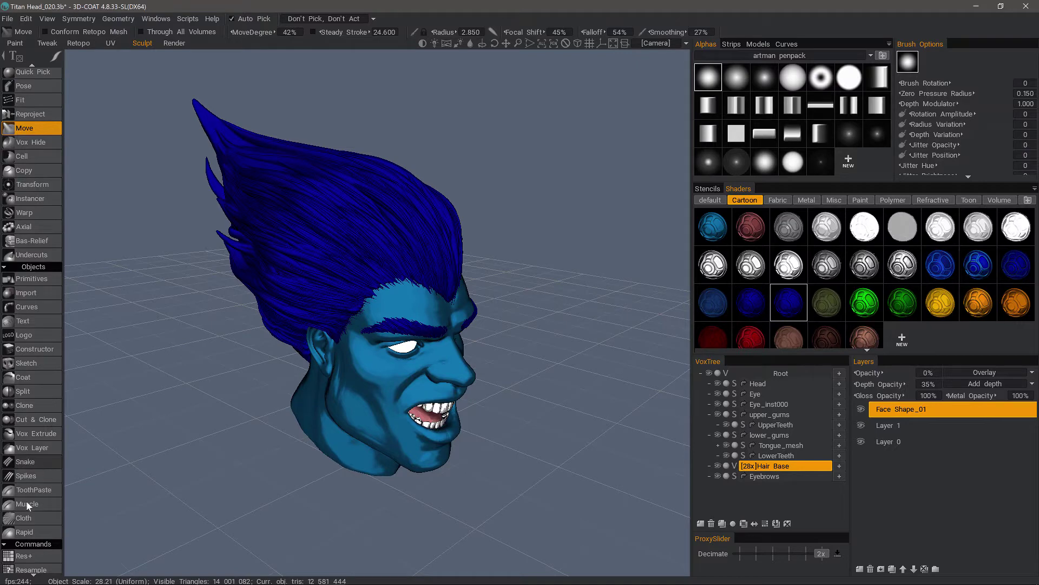
click(25, 461)
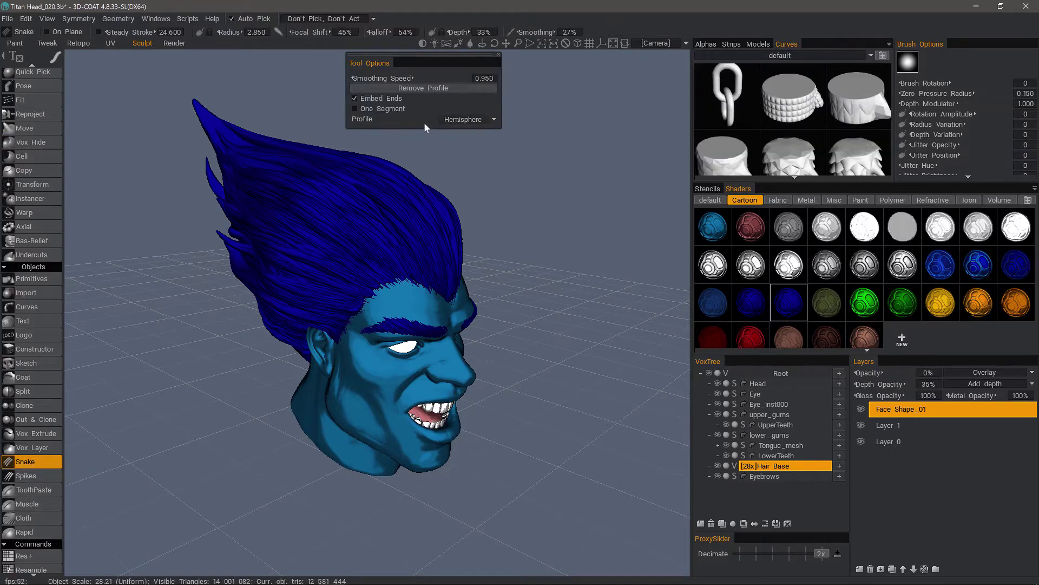
click(451, 122)
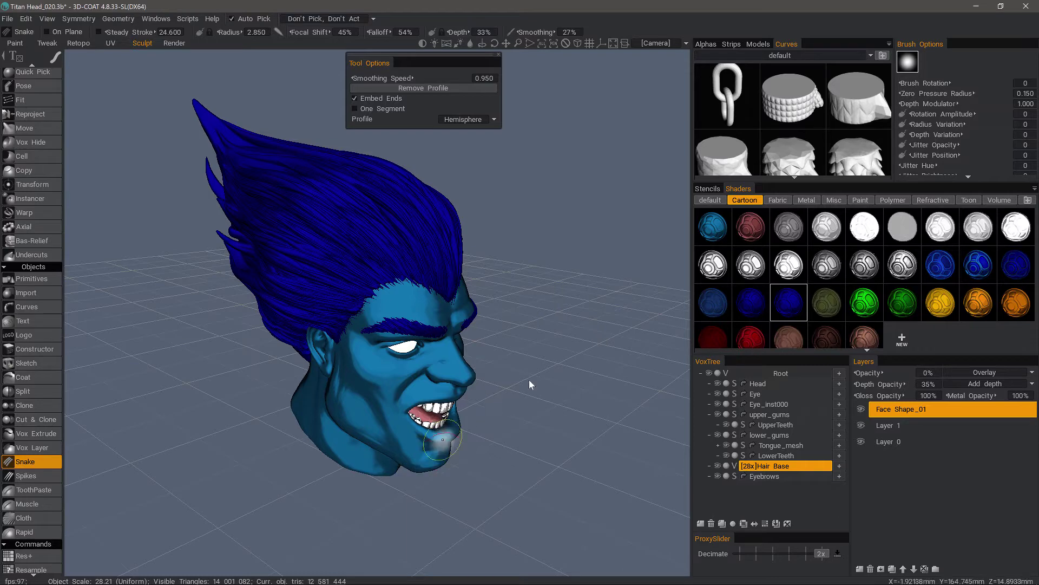
Step: Hide the Hair Base and Eyebrows volumes so the bare head can be worked on
click(717, 467)
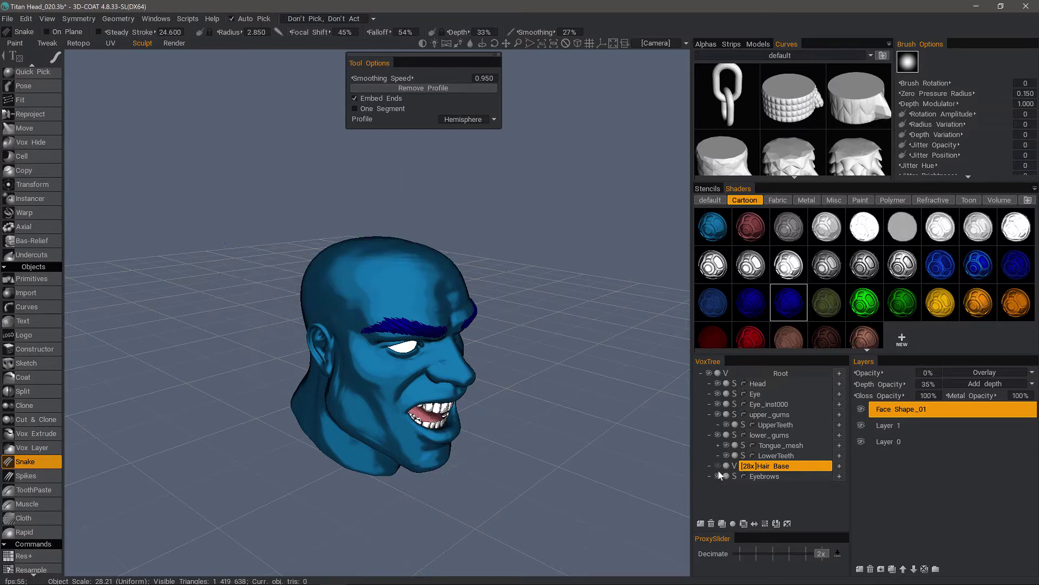
click(718, 477)
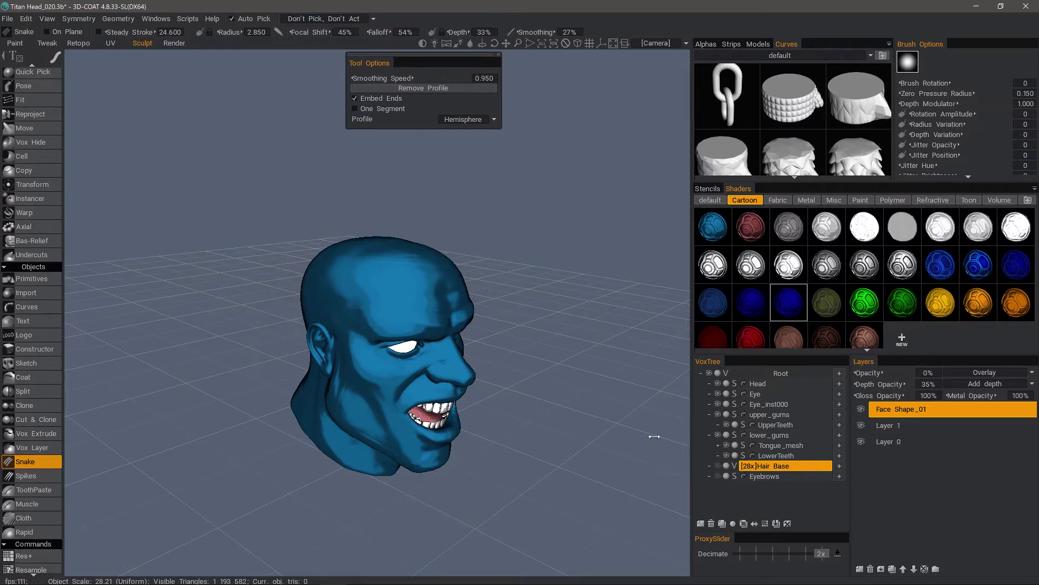
drag(351, 217, 270, 234)
drag(167, 357, 297, 346)
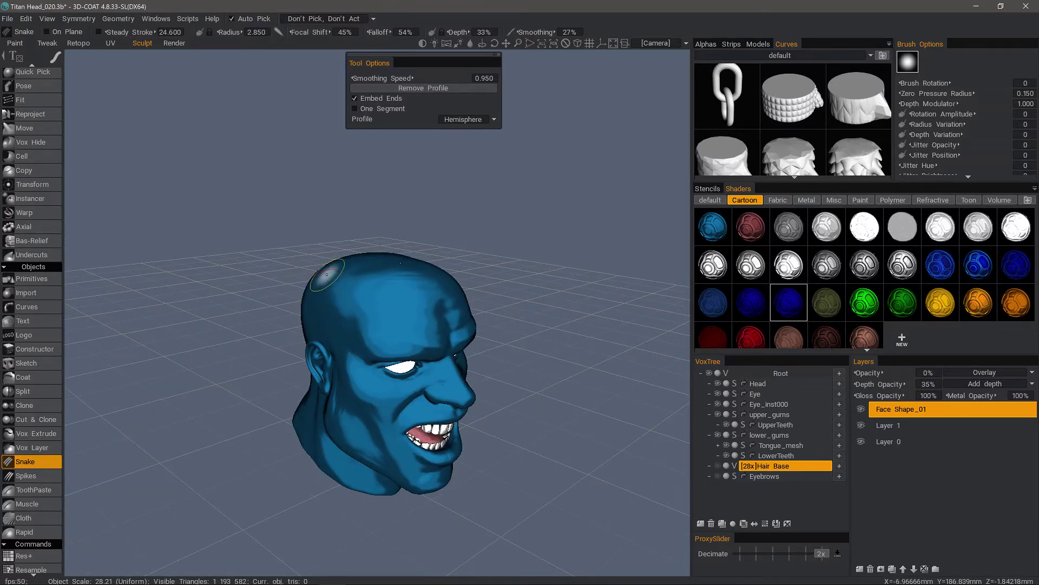
alt+drag(327, 275, 390, 301)
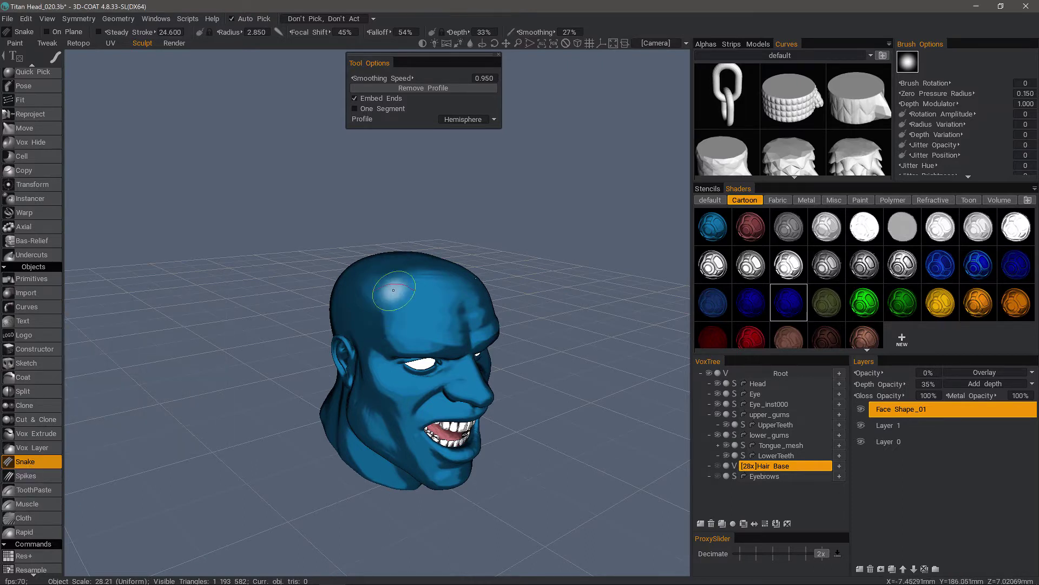
alt+drag(410, 285, 386, 334)
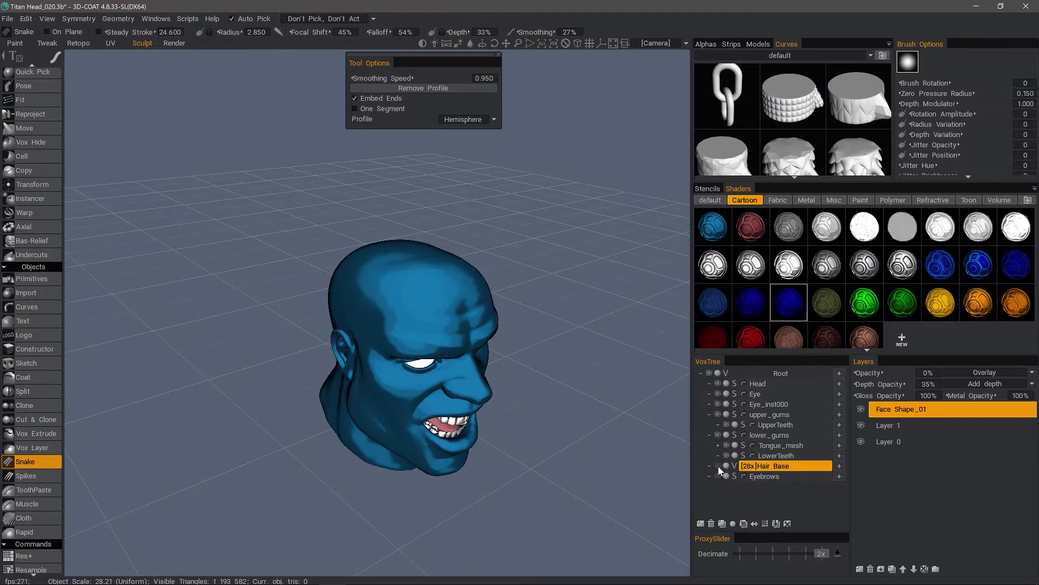
Step: Add a new volume after Hair Base and increase its resolution twice, to 16x
click(701, 523)
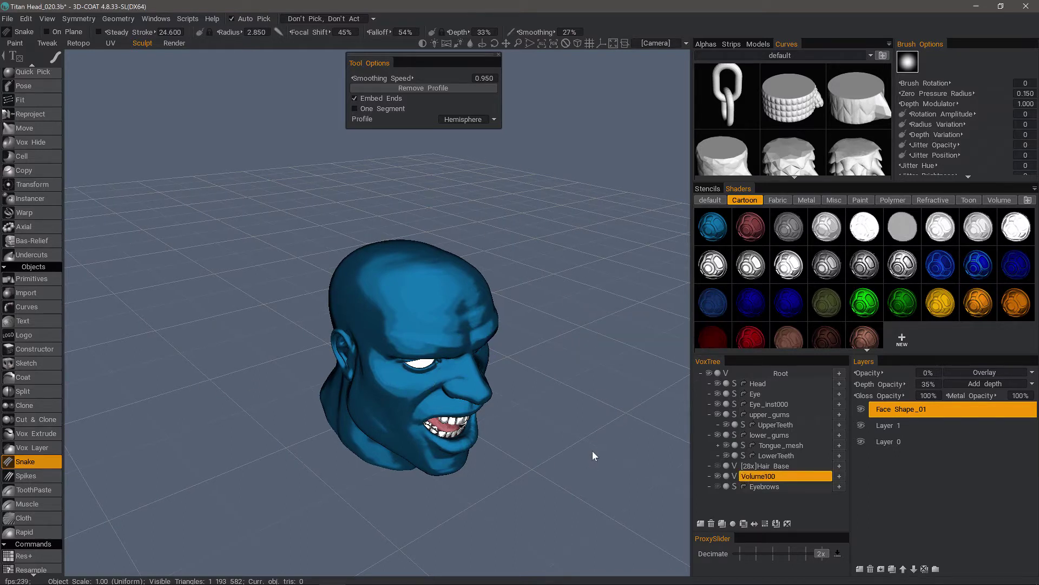
scroll(533, 473, down, 5)
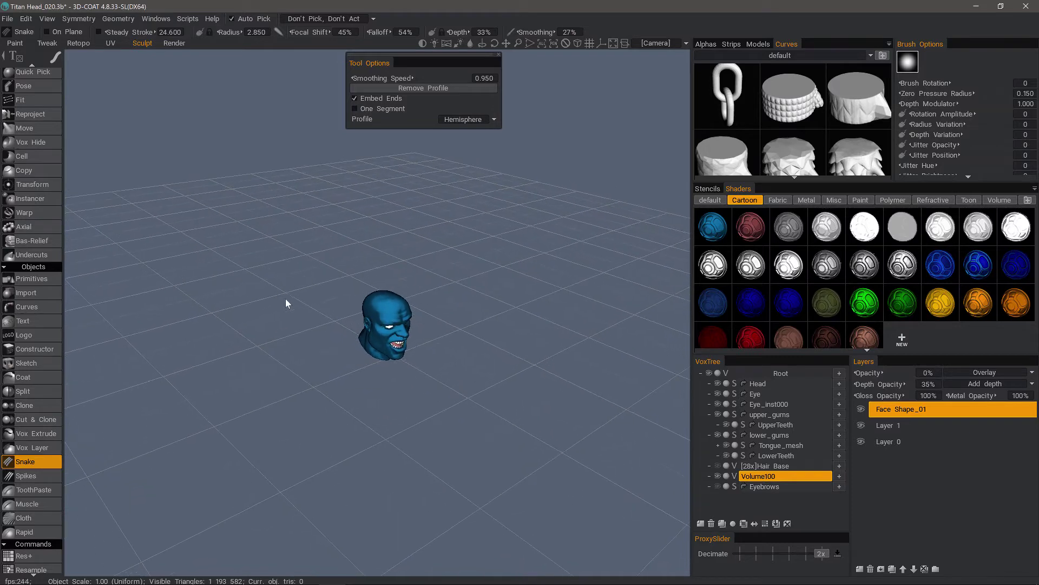
scroll(446, 261, down, 3)
drag(446, 261, 376, 265)
drag(348, 296, 475, 314)
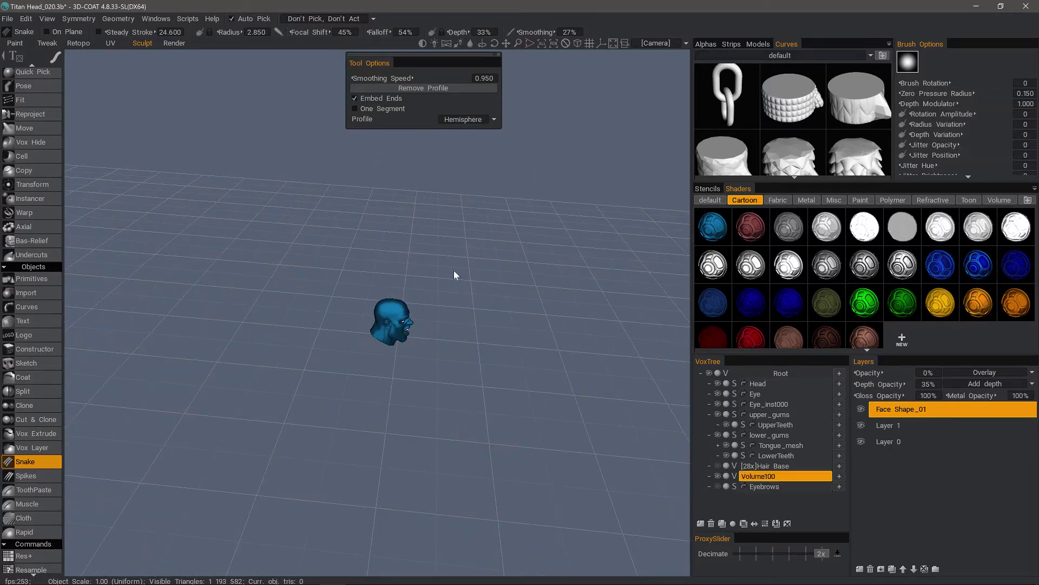
click(766, 524)
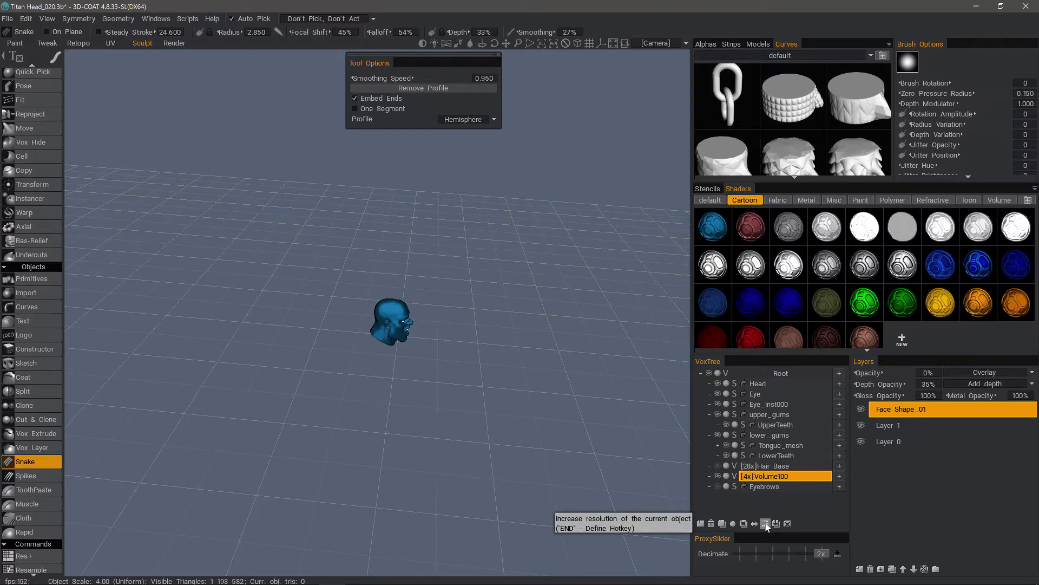
click(766, 524)
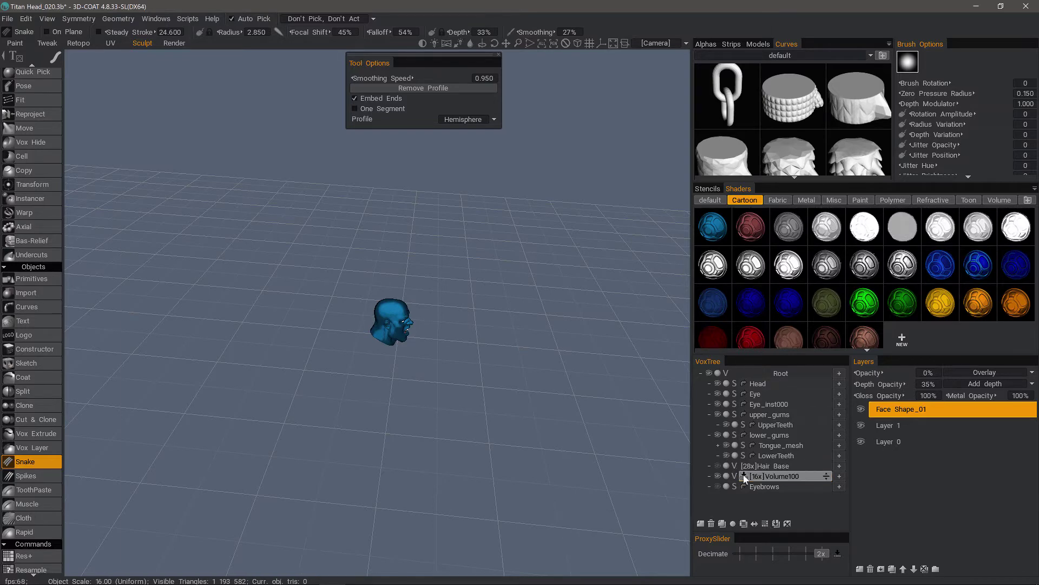
scroll(379, 385, up, 5)
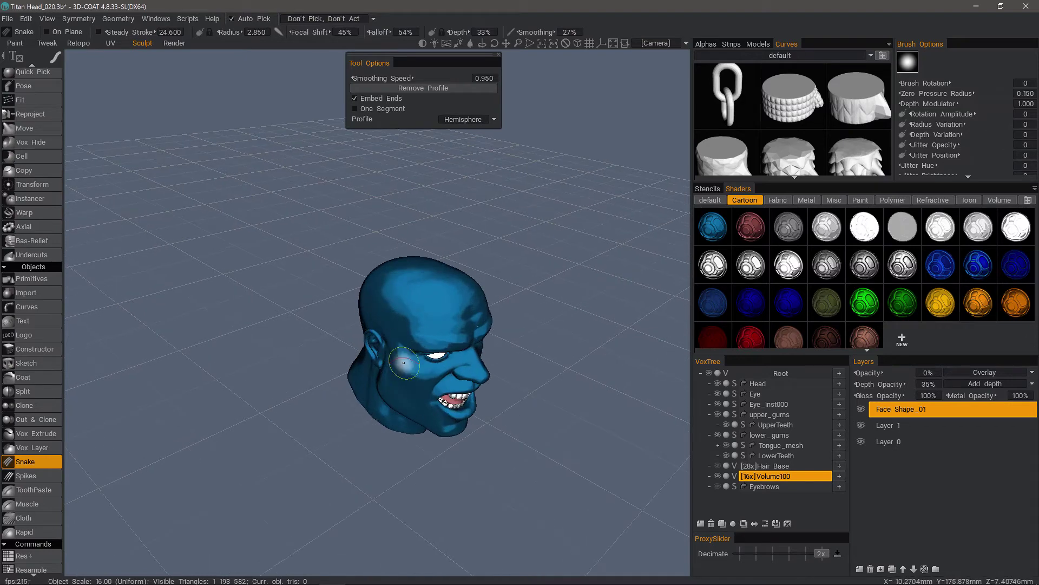
mouse_move(749, 477)
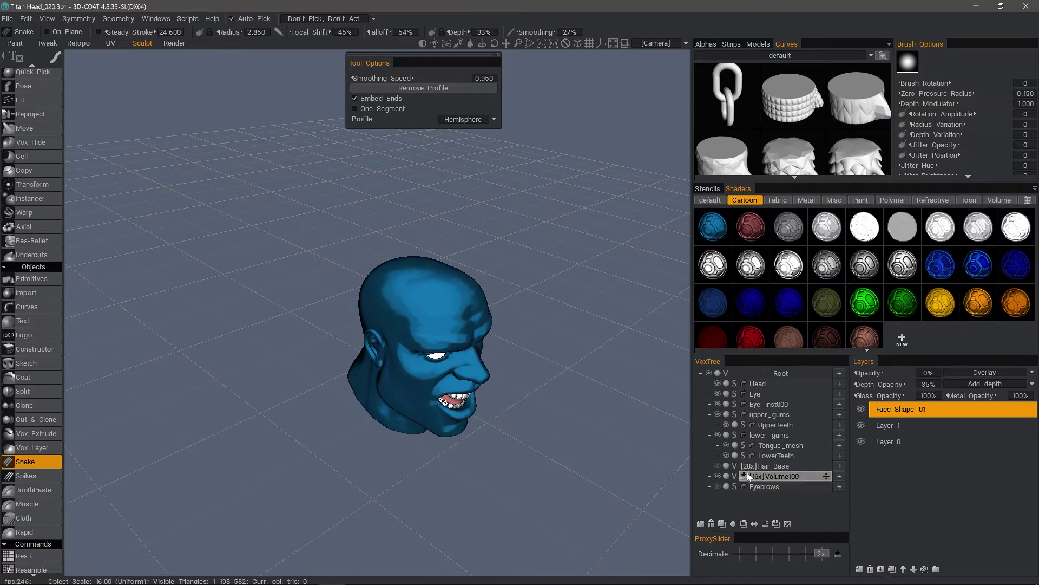
Step: Set the Snake profile to Straight and try a tube stroke extending outward from the side of the skull
alt+drag(560, 420, 491, 376)
alt+right_drag(490, 375, 455, 126)
click(459, 120)
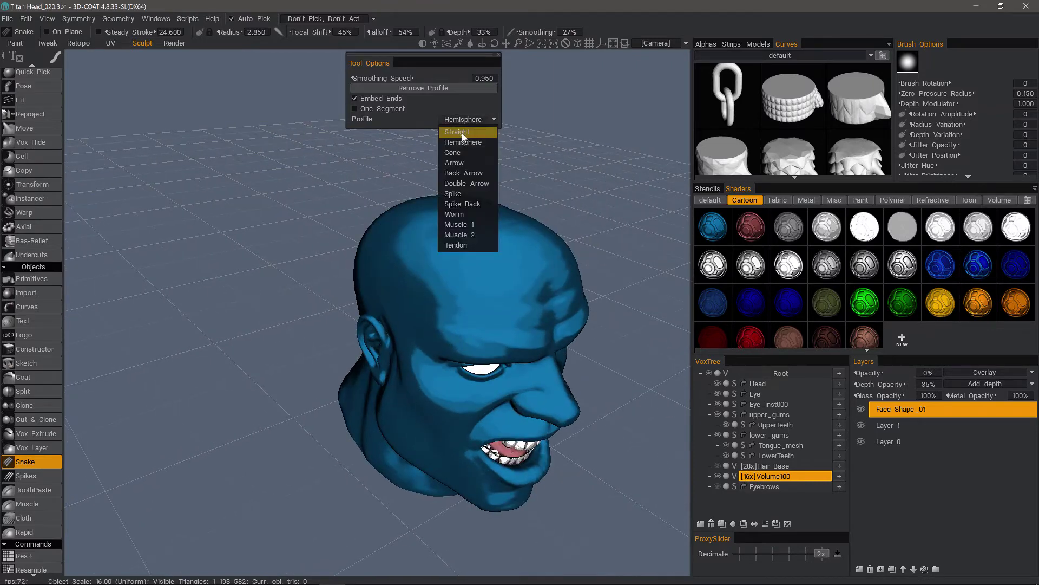
click(463, 133)
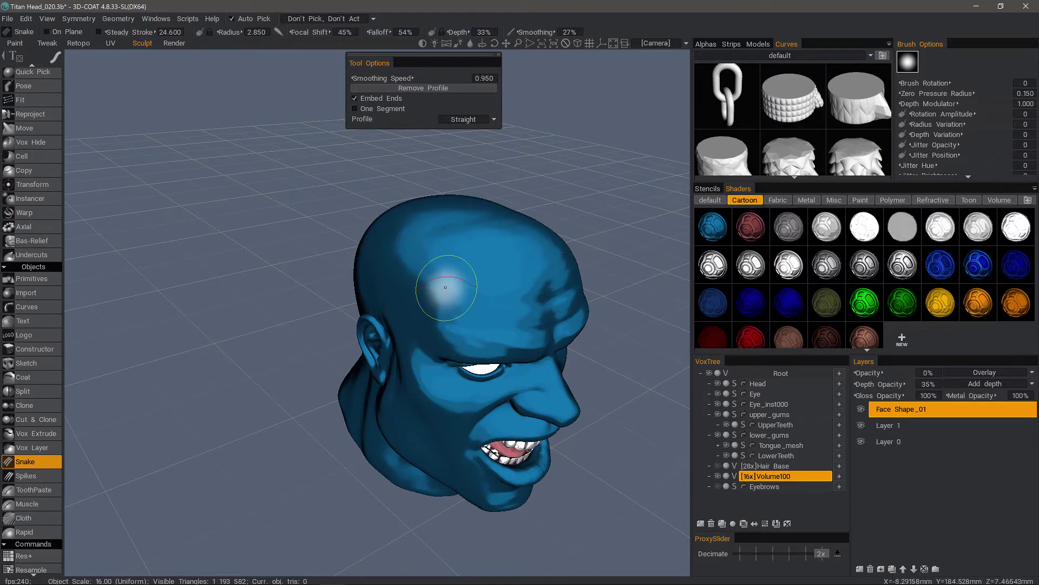
mouse_move(446, 288)
mouse_down()
mouse_move(378, 250)
mouse_move(206, 202)
mouse_up()
mouse_move(207, 202)
alt+mouse_down()
mouse_move(365, 271)
mouse_move(394, 255)
mouse_move(288, 305)
mouse_move(373, 263)
mouse_move(334, 298)
alt+mouse_up()
key(ctrl+z)
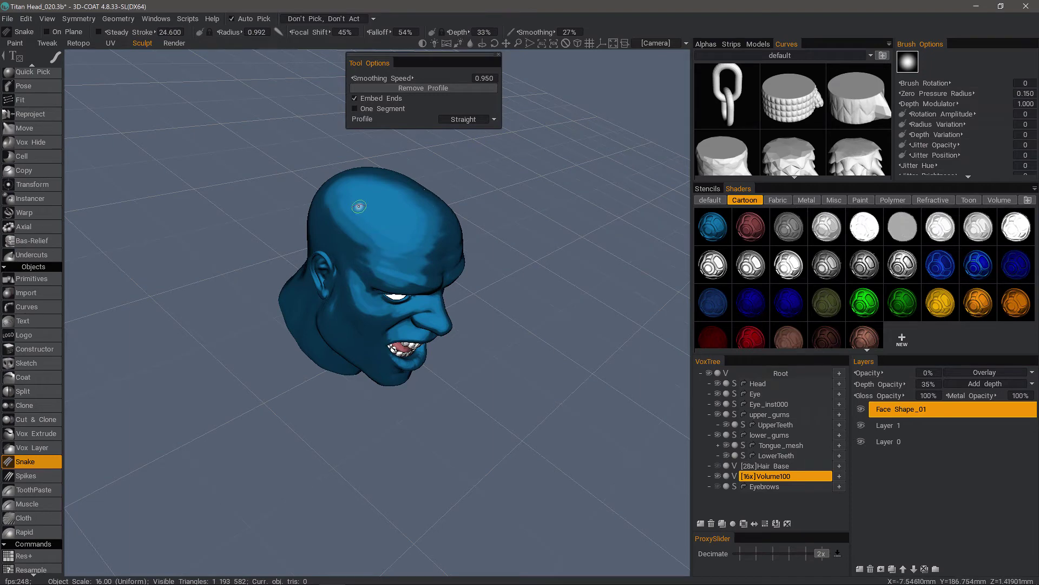
Step: Try a thinner straight tube off the side of the head with a brush radius of 0.992, and undo it
mouse_move(356, 231)
alt+mouse_down()
mouse_move(389, 117)
mouse_move(358, 238)
mouse_move(383, 231)
alt+mouse_up()
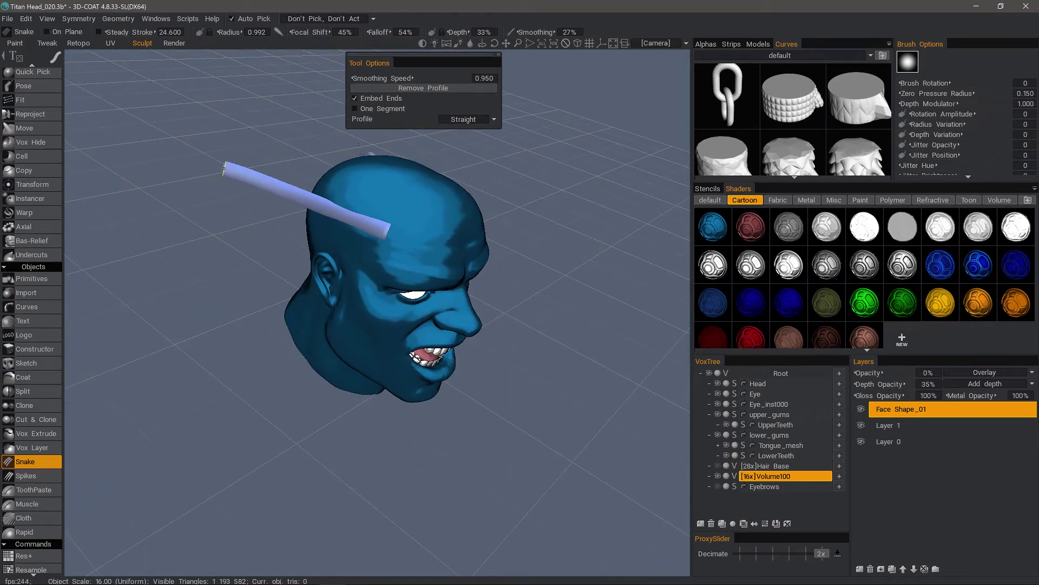
drag(224, 169, 224, 168)
alt+drag(337, 238, 393, 211)
alt+drag(173, 195, 275, 353)
key(ctrl+z)
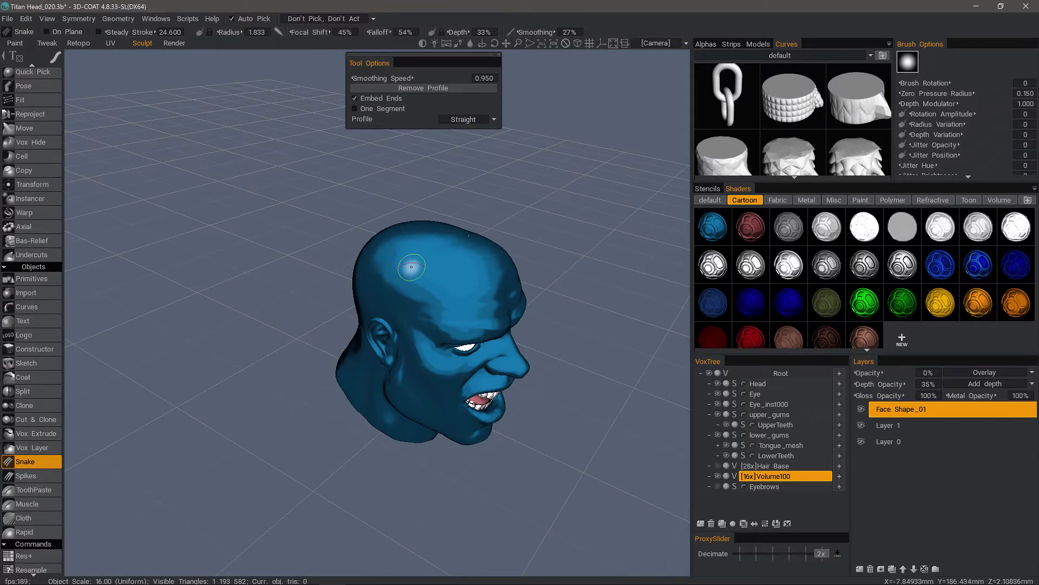
Step: Try an arched, horn-like tube from the side of the skull with a brush radius of 1.833, and undo it
mouse_move(412, 266)
mouse_down()
mouse_move(368, 244)
mouse_move(287, 238)
mouse_move(233, 217)
mouse_move(227, 174)
mouse_up()
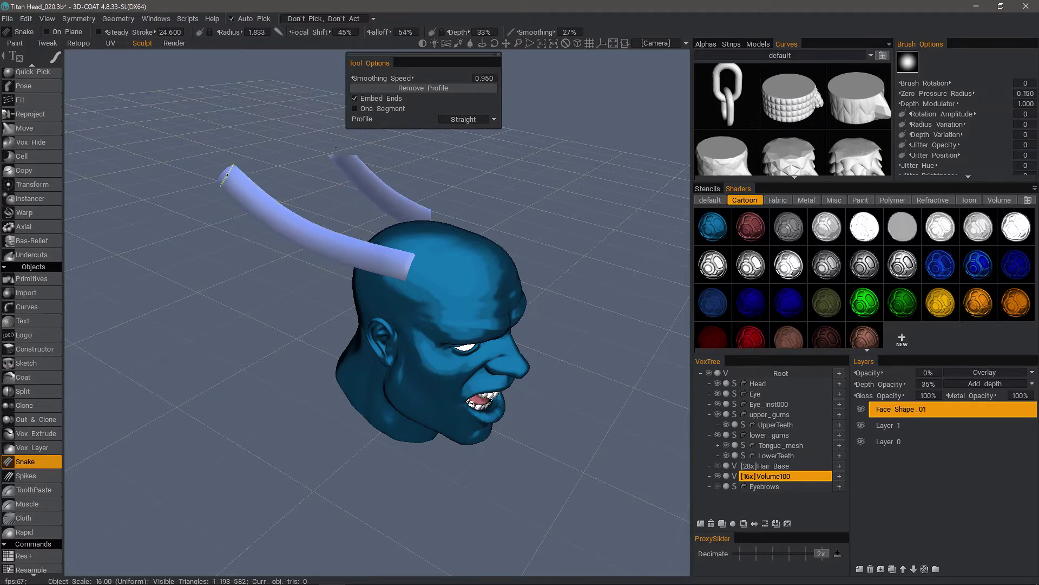
mouse_move(228, 174)
mouse_down()
mouse_move(203, 187)
mouse_move(116, 323)
mouse_up()
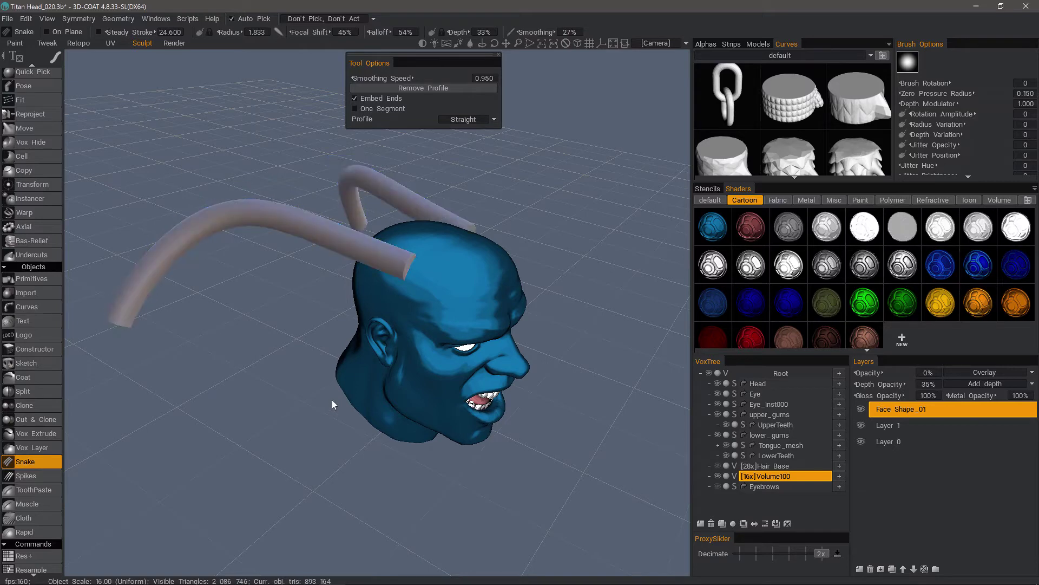
drag(330, 398, 307, 382)
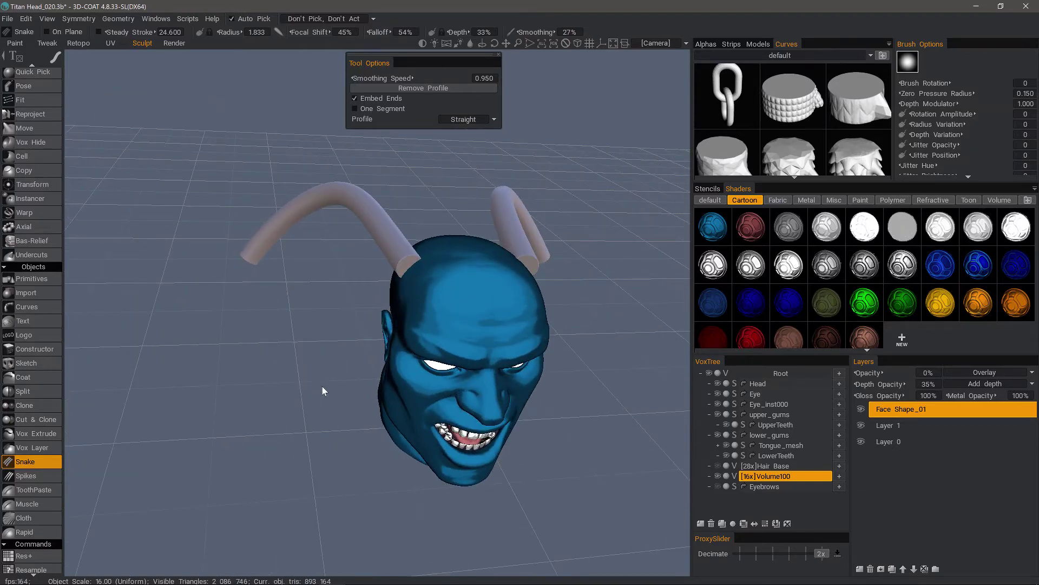
key(ctrl+z)
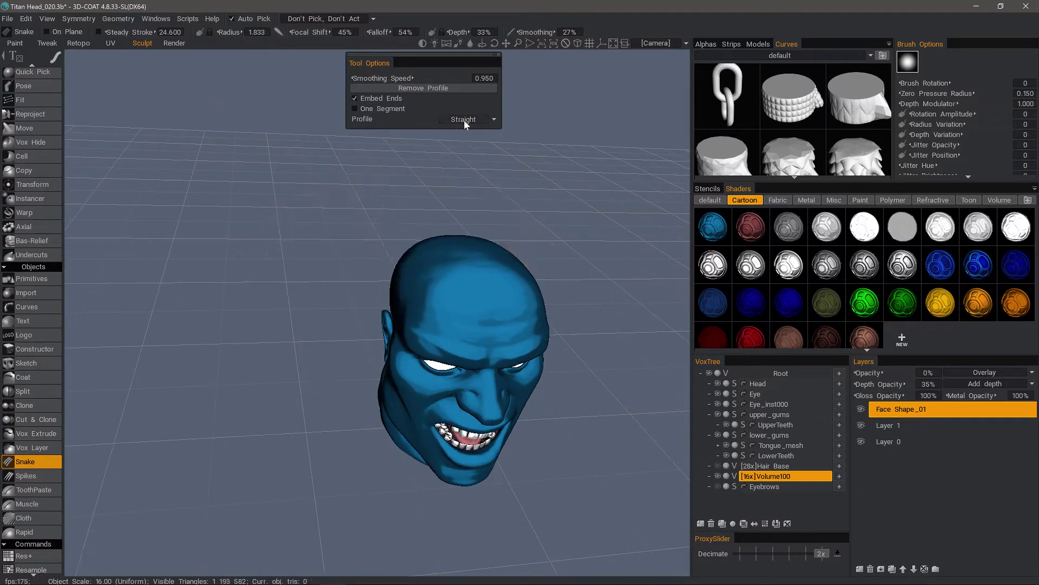
Step: Set the Snake profile to Hemisphere, try a tube stroke beside the head, and undo it
click(463, 120)
click(460, 144)
mouse_move(439, 184)
mouse_down()
mouse_move(342, 230)
mouse_move(406, 256)
mouse_move(382, 256)
mouse_move(404, 266)
mouse_move(345, 282)
mouse_move(284, 389)
mouse_up()
drag(285, 289, 268, 309)
key(ctrl+z)
key(ctrl+z)
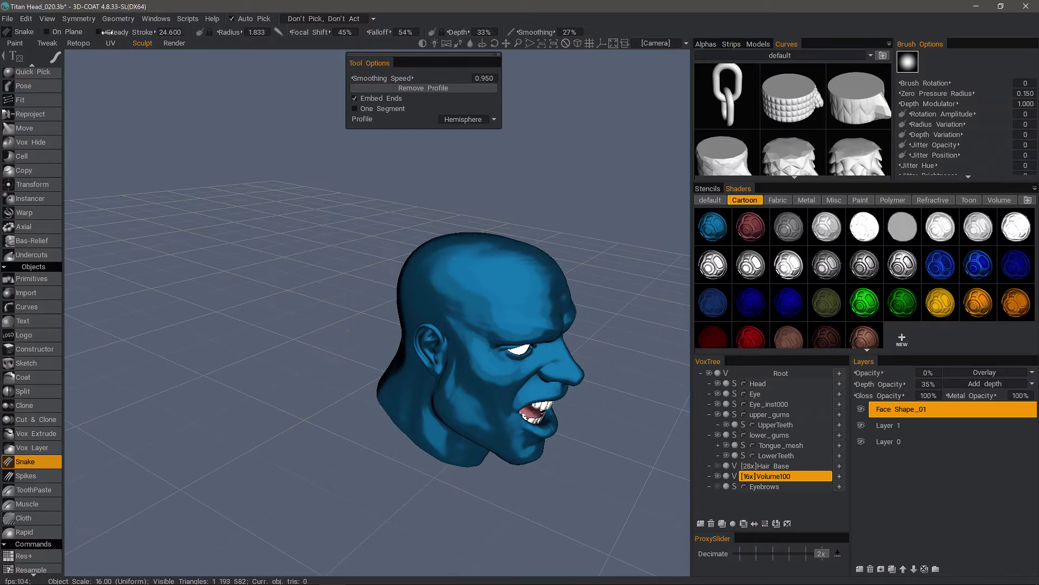
Step: Enable Steady Stroke at 24.600 and draw a downward-curving hemisphere-ended tube from the back of the skull with a radius of 1.833
drag(405, 238, 429, 228)
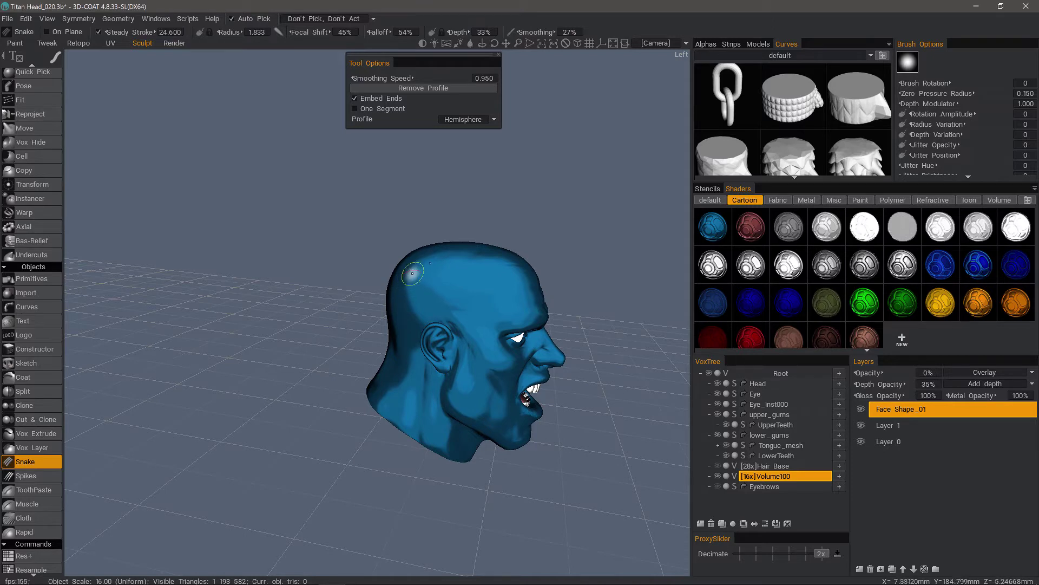
mouse_move(393, 283)
mouse_down()
mouse_move(399, 274)
mouse_move(320, 273)
mouse_move(297, 427)
mouse_move(282, 448)
mouse_up()
mouse_move(319, 275)
mouse_down()
mouse_move(278, 280)
mouse_move(298, 274)
mouse_move(371, 425)
mouse_move(412, 433)
mouse_up()
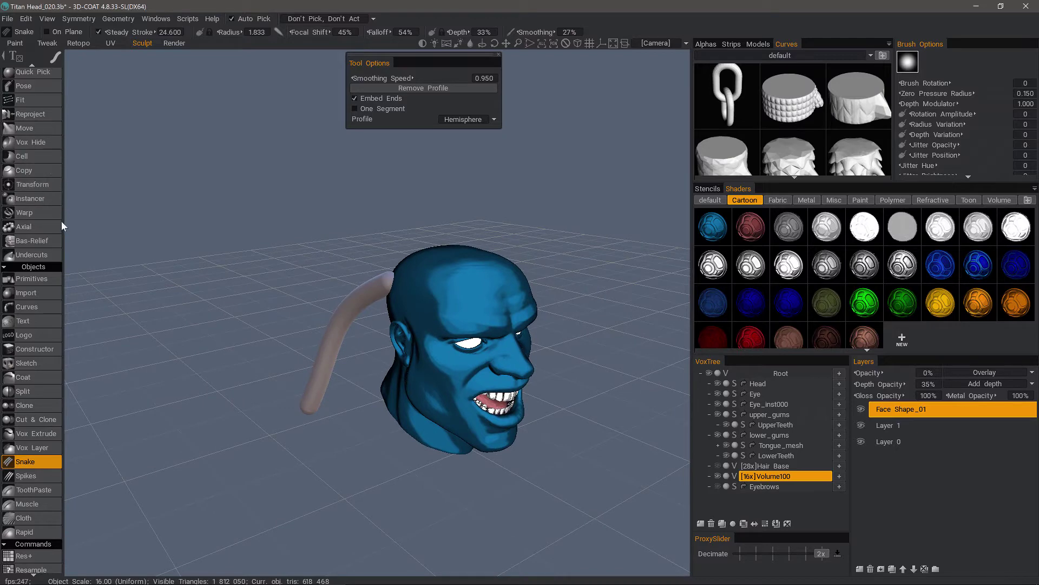
drag(353, 268, 394, 275)
Step: Enlarge the brush radius to 4.762 and use the Move tool to reshape the tube's end where it meets the skull
scroll(40, 190, up, 5)
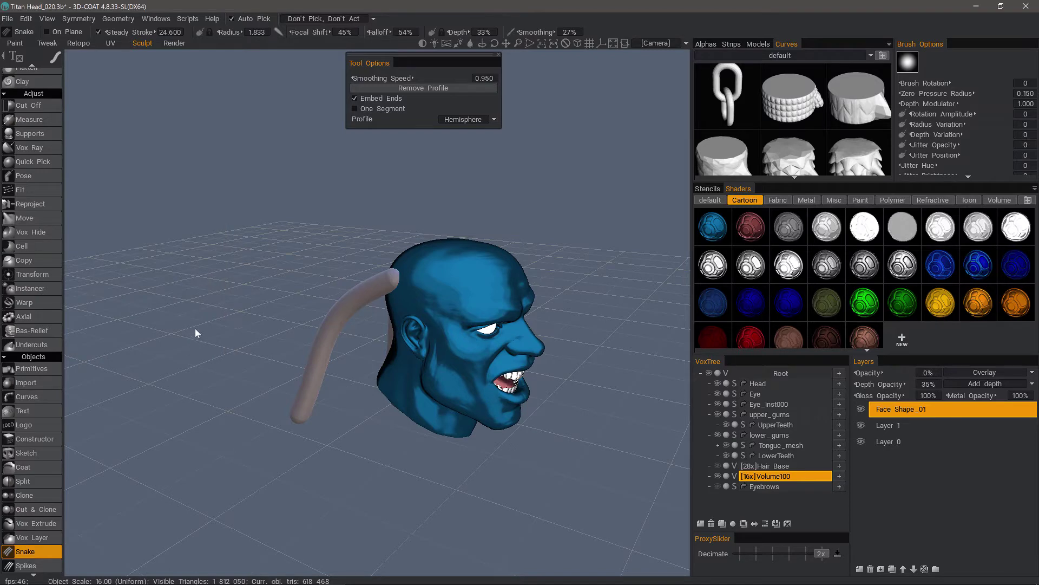
drag(129, 225, 132, 254)
scroll(35, 472, down, 3)
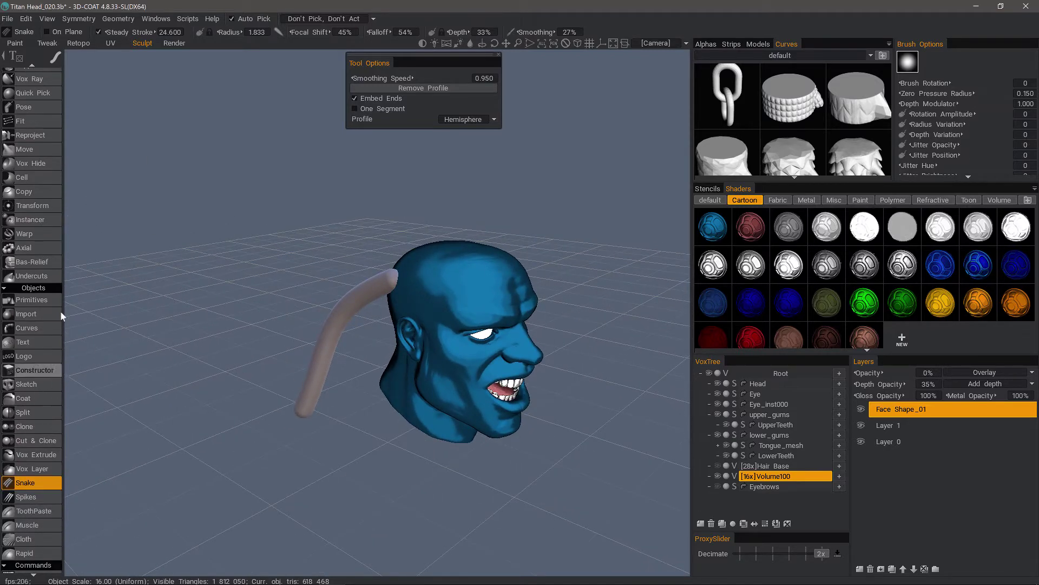
right_drag(388, 283, 399, 283)
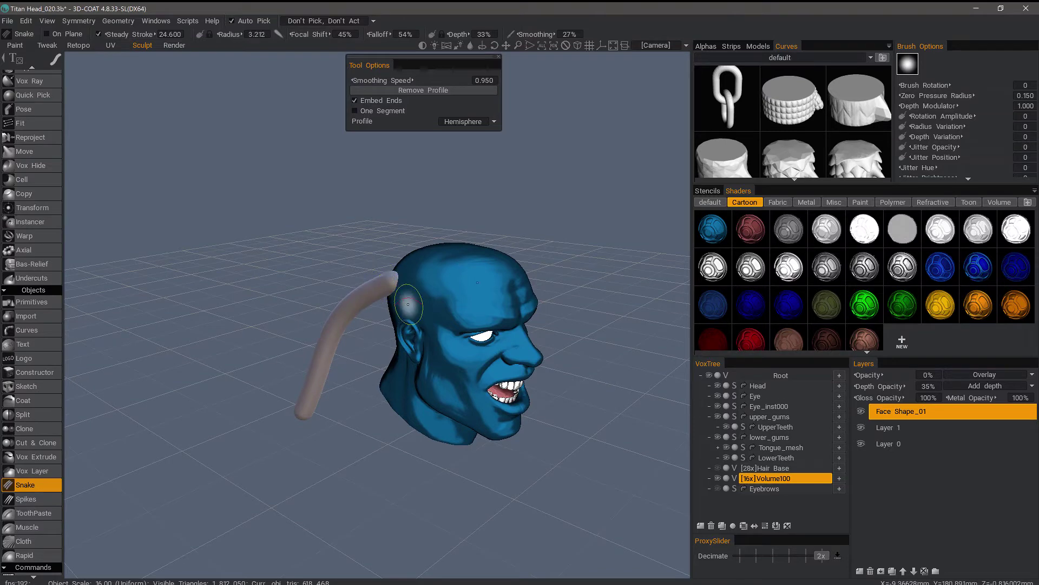
drag(395, 290, 396, 289)
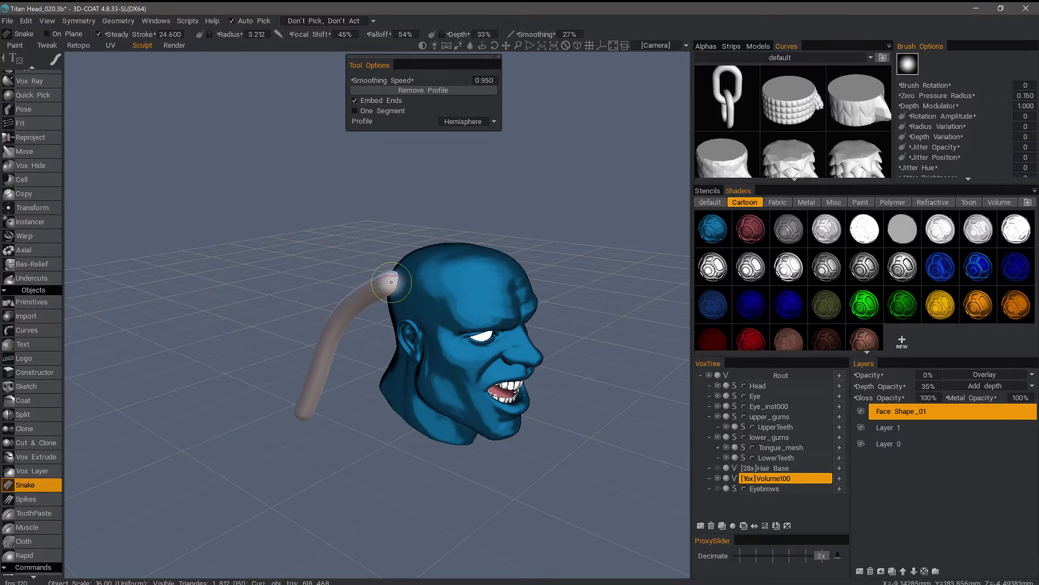
right_drag(393, 280, 403, 283)
mouse_move(403, 283)
alt+mouse_down()
mouse_move(317, 242)
mouse_move(323, 251)
alt+mouse_up()
key(m)
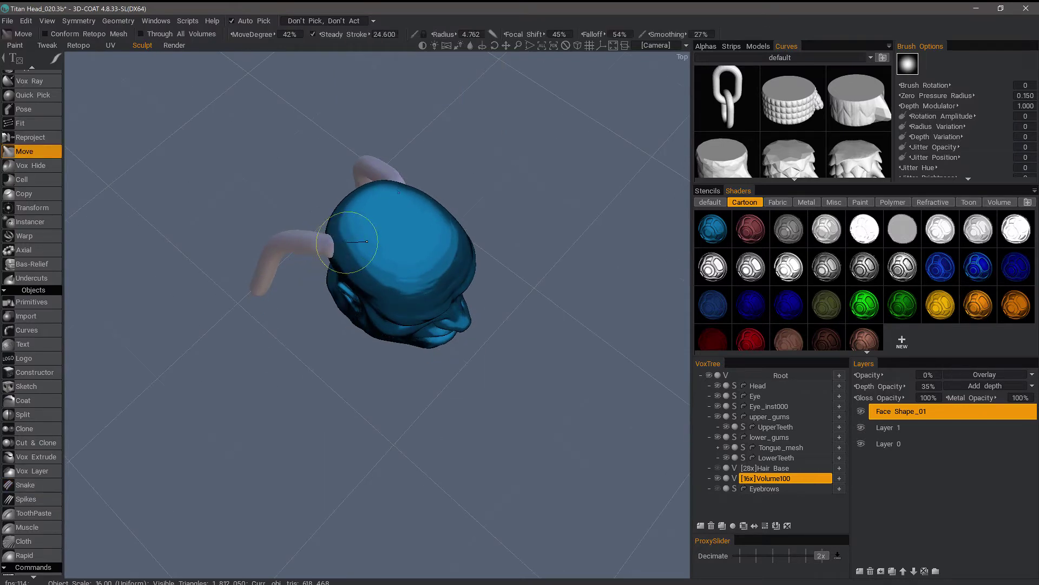
Step: Reduce the brush radius to 2.920 and use the Move tool to adjust the tube's end at the back of the skull
key(s)
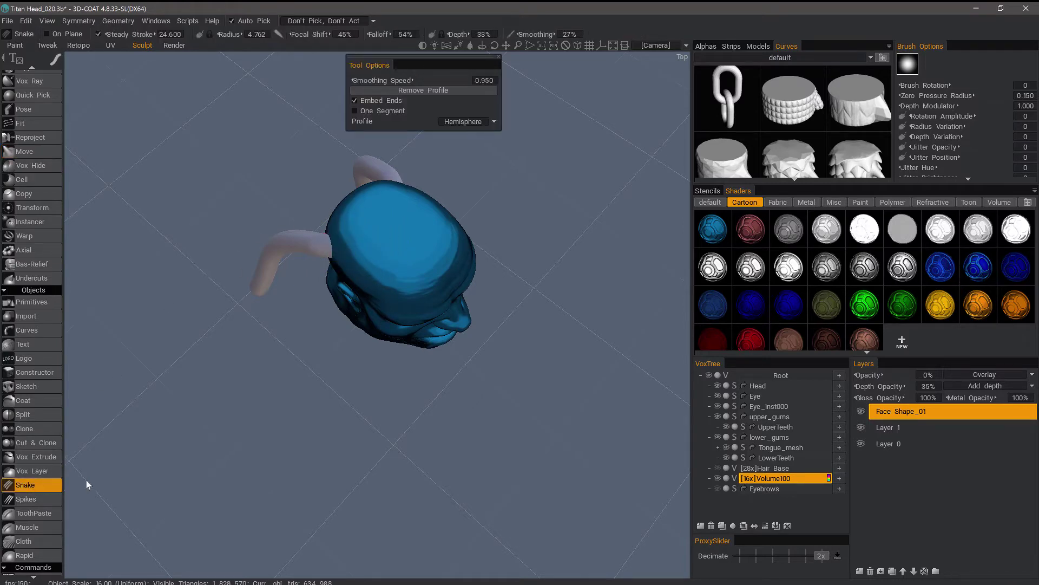
drag(126, 464, 310, 224)
drag(379, 167, 309, 228)
scroll(308, 213, up, 5)
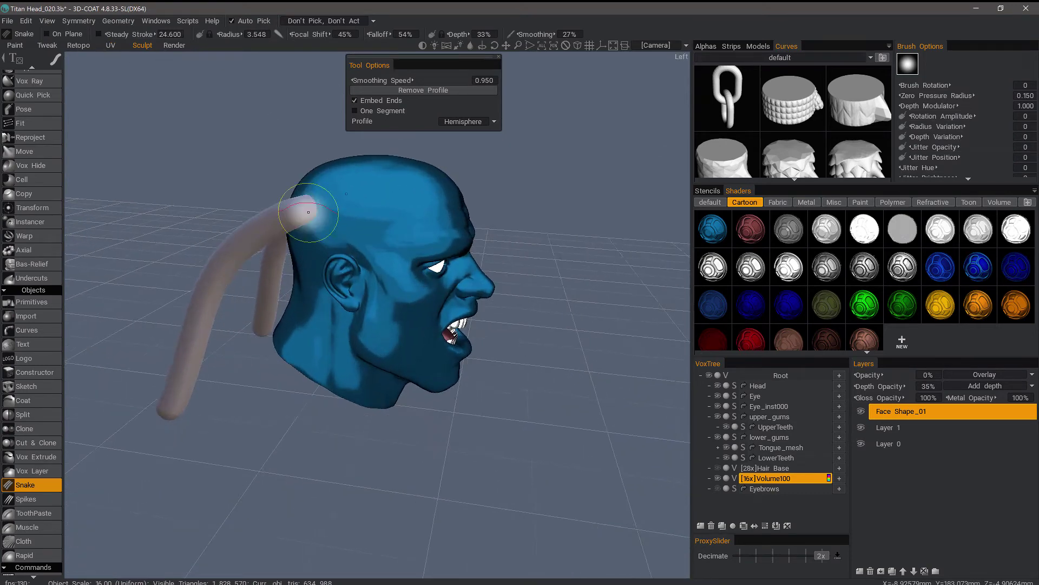
mouse_move(281, 206)
alt+mouse_down()
mouse_move(274, 191)
mouse_move(269, 209)
alt+mouse_up()
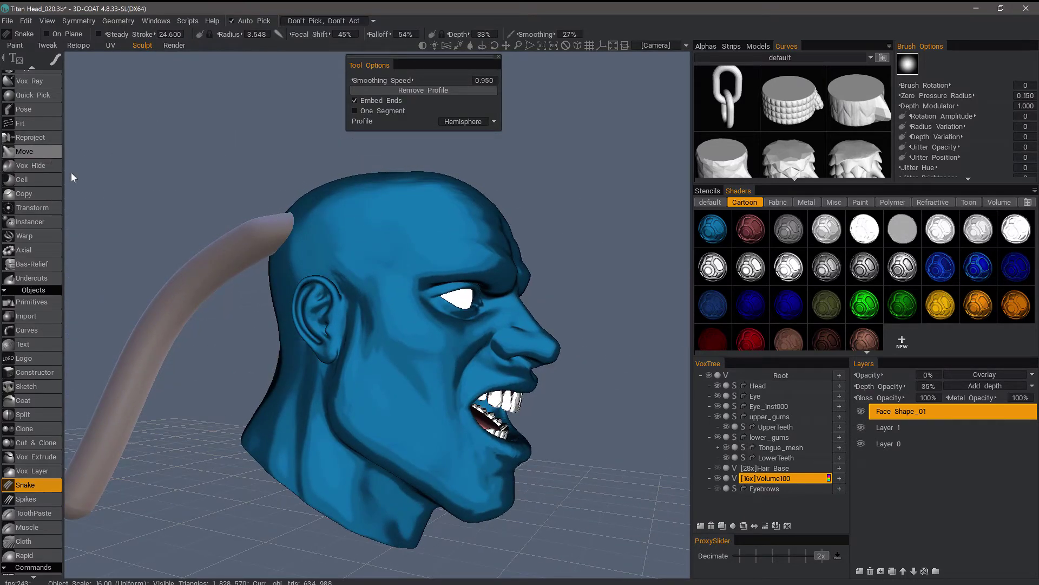
key(m)
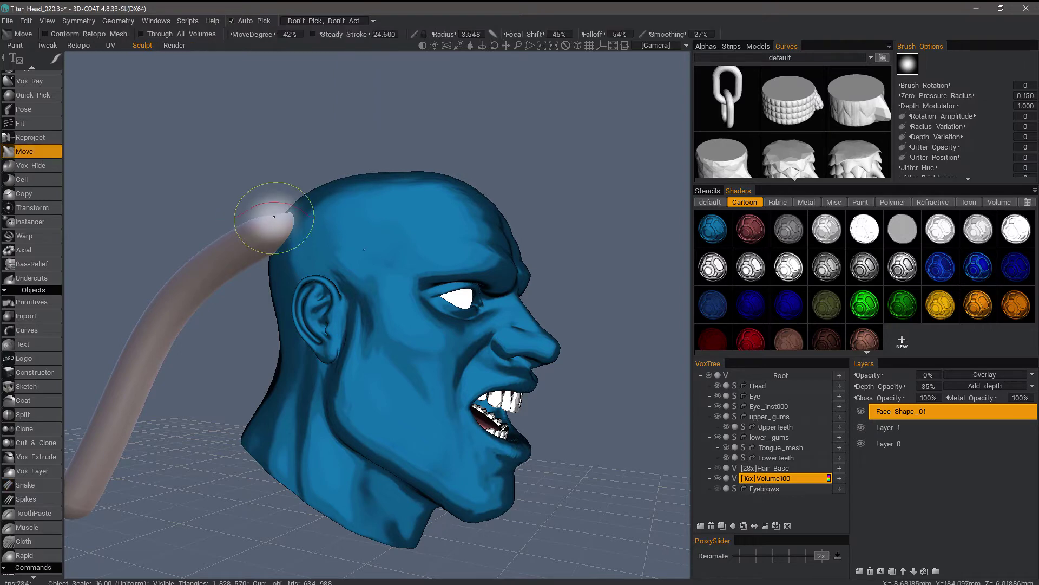
right_drag(273, 216, 274, 217)
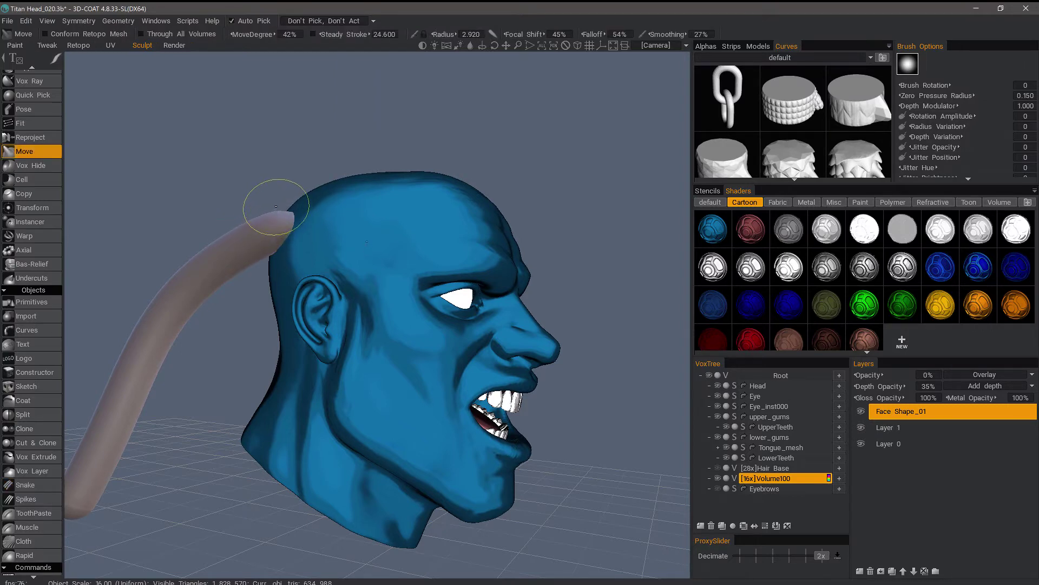
Step: Return to the Snake tool and clear the existing tubes from Volume100
key(s)
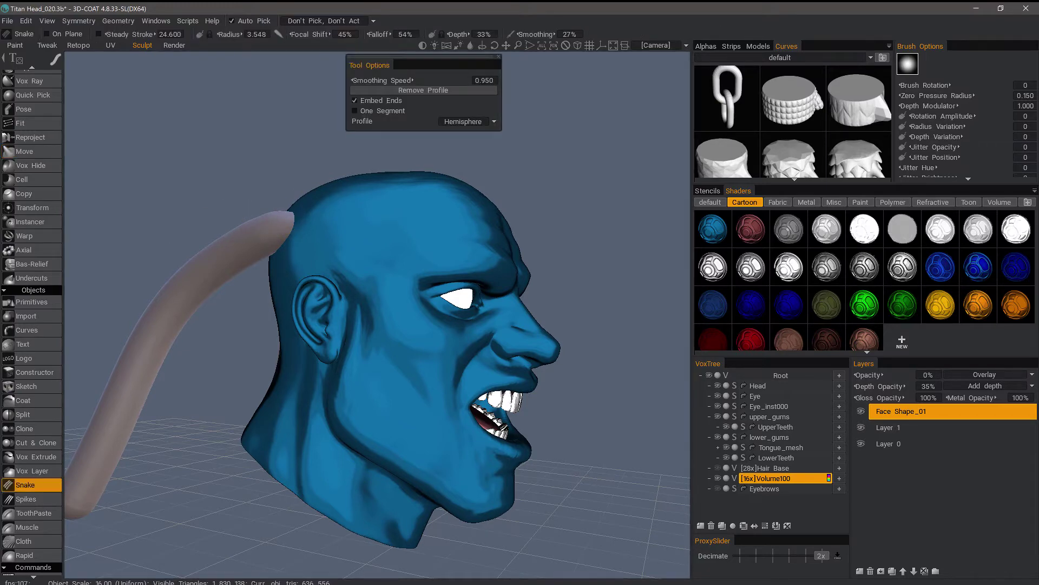
scroll(144, 383, down, 3)
alt+middle_drag(144, 381, 730, 518)
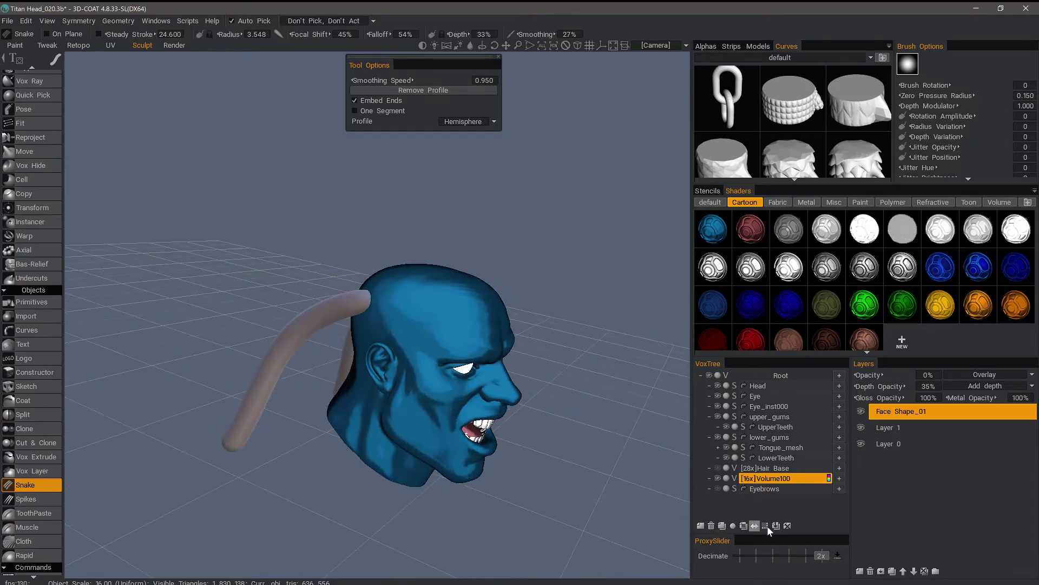
click(788, 526)
mouse_move(254, 285)
mouse_down()
mouse_move(276, 222)
mouse_move(235, 258)
mouse_move(239, 279)
mouse_up()
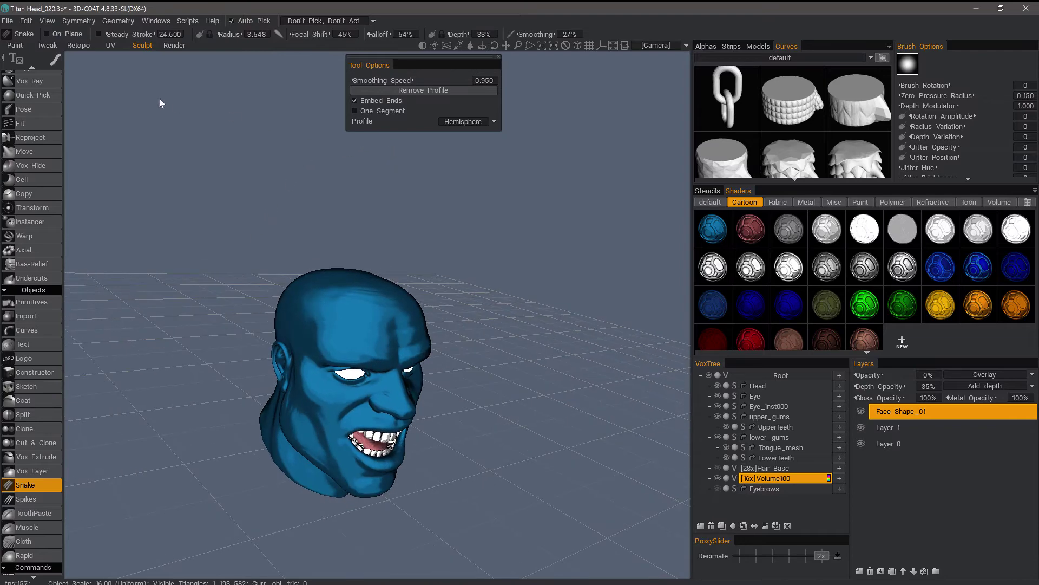
Step: Try a long tube of varying thickness looping from the side of the skull over the head, with radius 3.548, and undo it
mouse_move(54, 60)
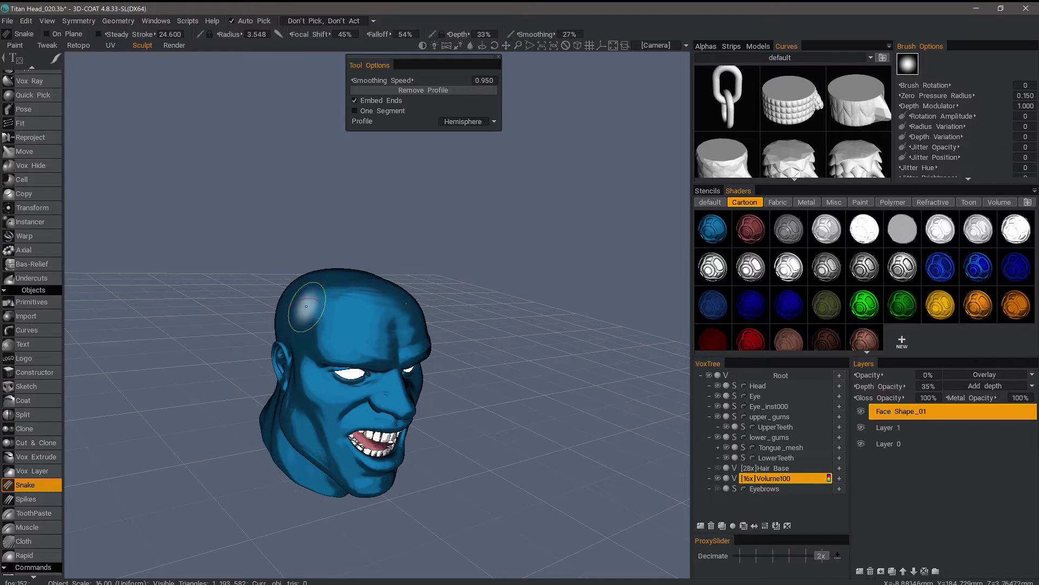
mouse_move(307, 304)
mouse_down()
mouse_move(158, 239)
mouse_move(197, 197)
mouse_move(276, 200)
mouse_move(374, 255)
mouse_move(401, 206)
mouse_move(447, 225)
mouse_move(520, 291)
mouse_up()
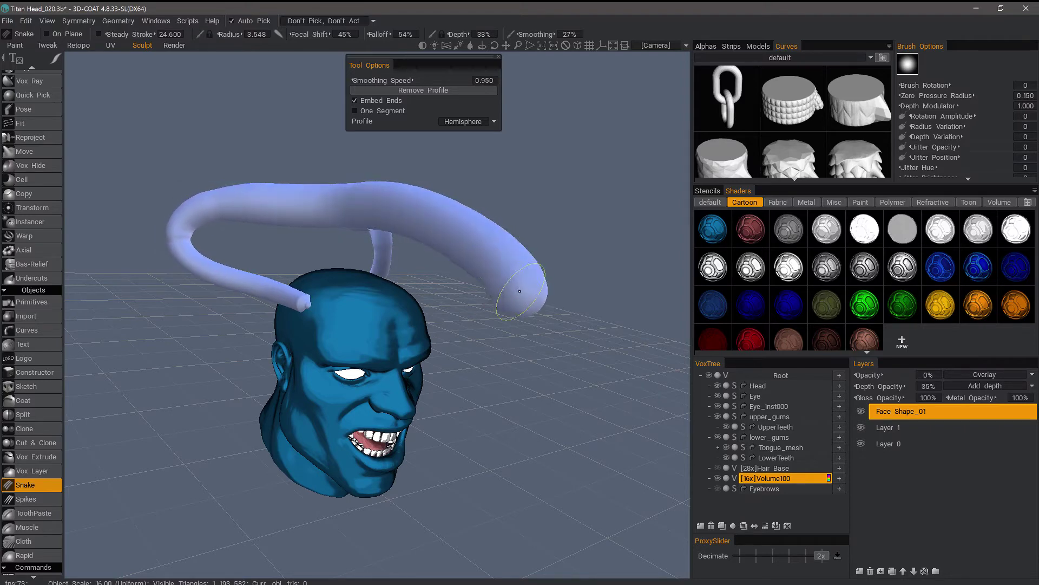
alt+drag(202, 303, 229, 286)
mouse_move(290, 308)
alt+mouse_down()
mouse_move(231, 284)
mouse_move(274, 300)
mouse_move(217, 229)
mouse_move(220, 245)
alt+mouse_up()
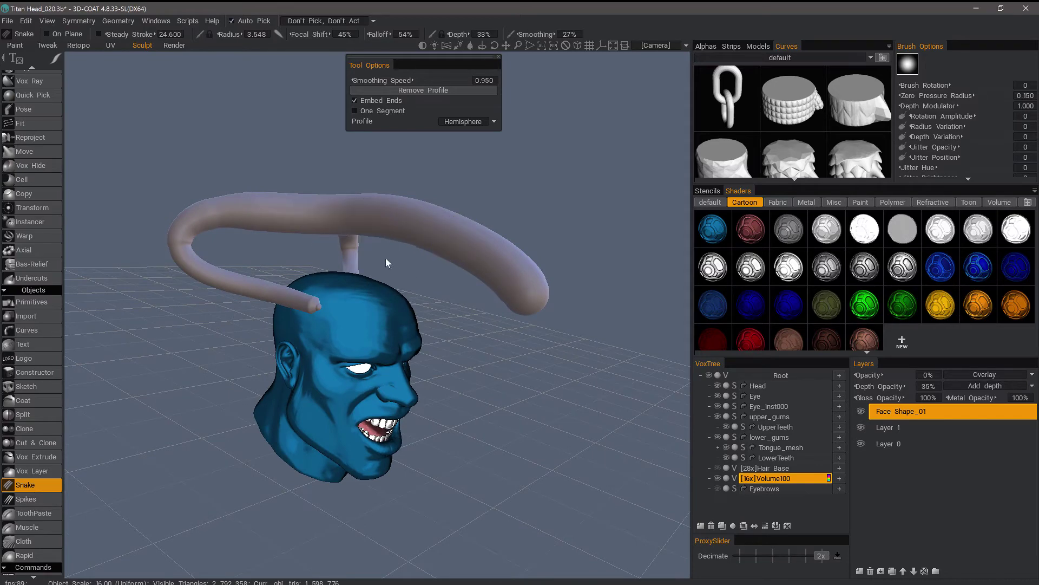
key(ctrl+z)
Step: Try a shorter tube running backward from the upper side of the skull and thinning outward, and undo it
drag(236, 194, 287, 170)
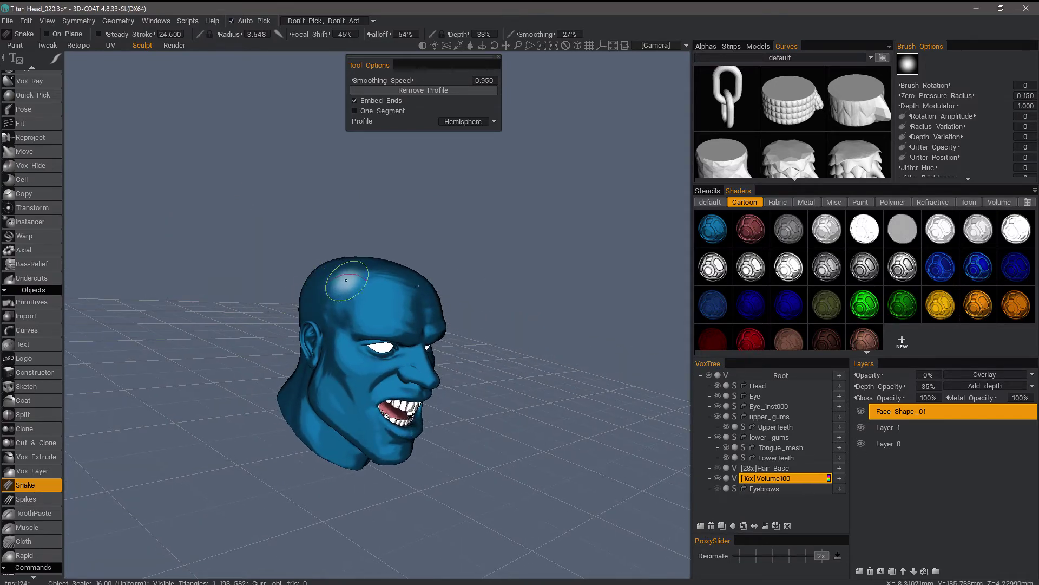
mouse_move(347, 282)
mouse_down()
mouse_move(262, 246)
mouse_move(197, 248)
mouse_up()
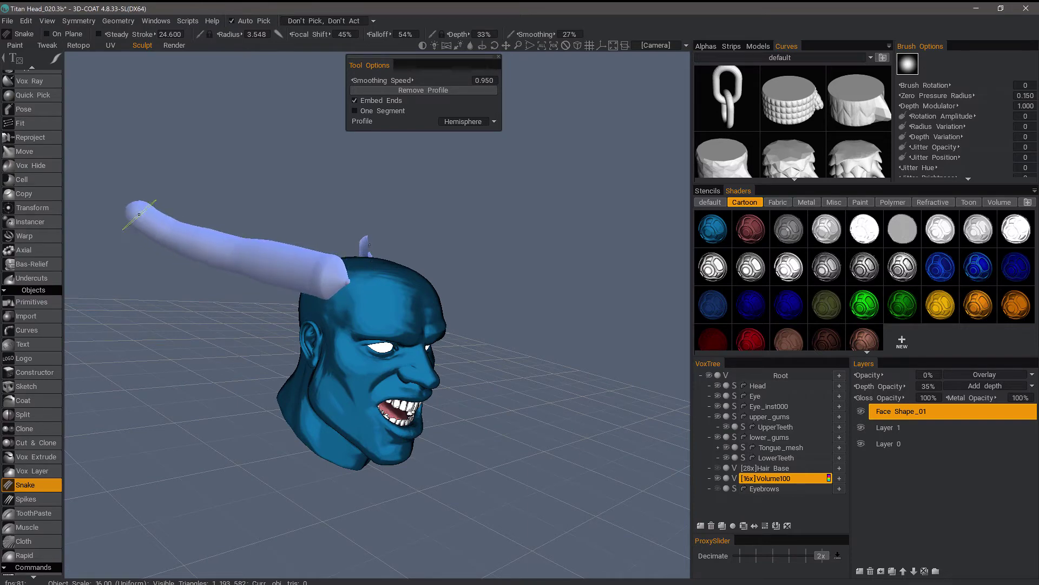
mouse_move(201, 260)
mouse_down()
mouse_move(141, 254)
mouse_move(265, 245)
mouse_up()
key(ctrl+z)
Step: Set the Snake brush radius to 1.880, try a thin wavy tube trailing behind the skull, and undo it
mouse_move(253, 292)
mouse_down()
mouse_move(292, 314)
mouse_move(336, 308)
mouse_up()
mouse_move(322, 257)
right_down()
mouse_move(310, 254)
mouse_move(313, 211)
mouse_move(291, 247)
right_up()
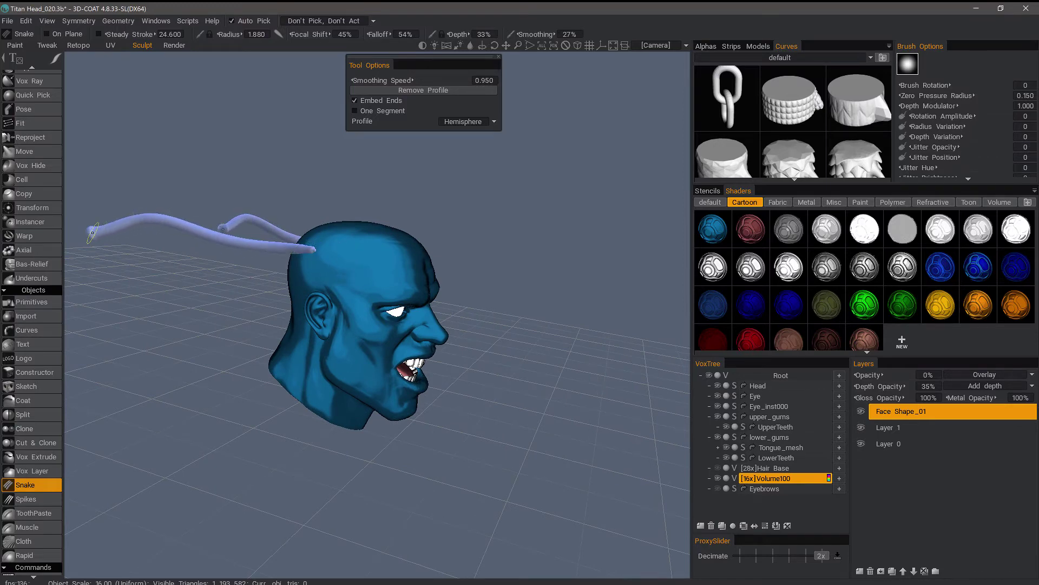
drag(93, 233, 93, 233)
middle_drag(103, 270, 201, 274)
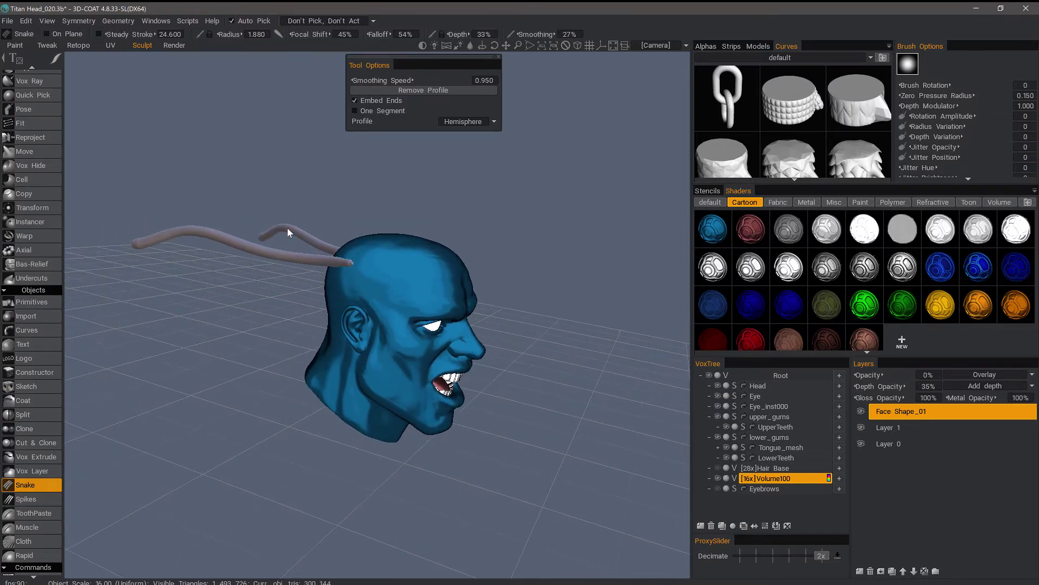
key(ctrl+z)
Step: Set the Snake profile to Cone and draw a tube extending backward from the upper side of the skull
click(465, 121)
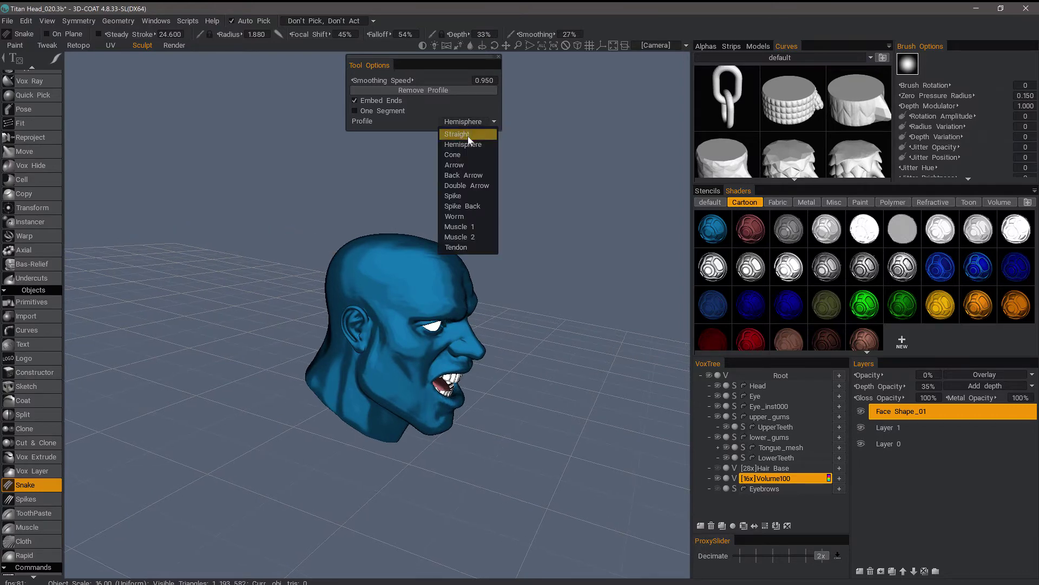
click(457, 157)
scroll(349, 261, up, 4)
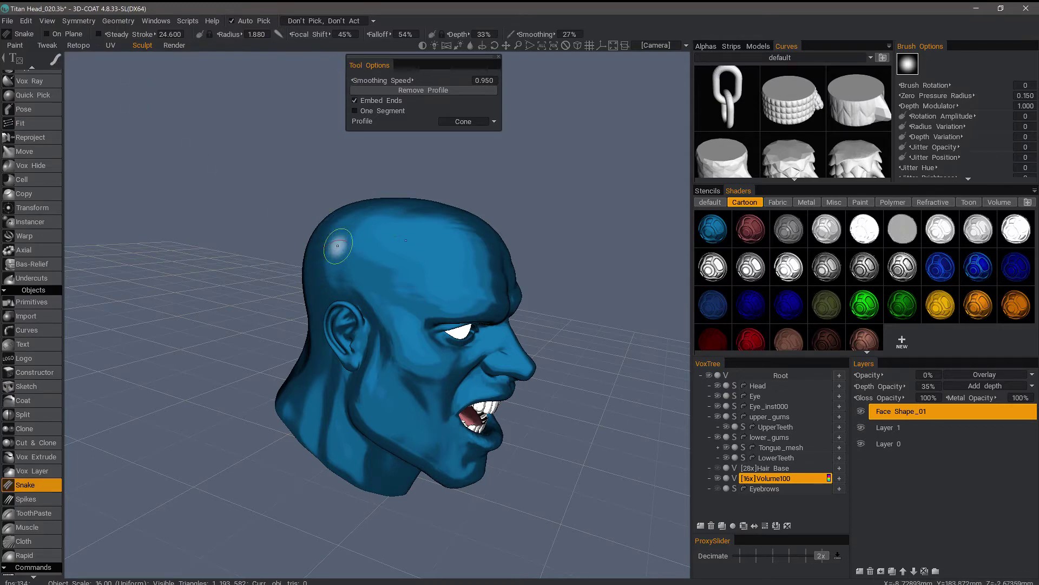
drag(335, 244, 96, 183)
drag(251, 277, 305, 336)
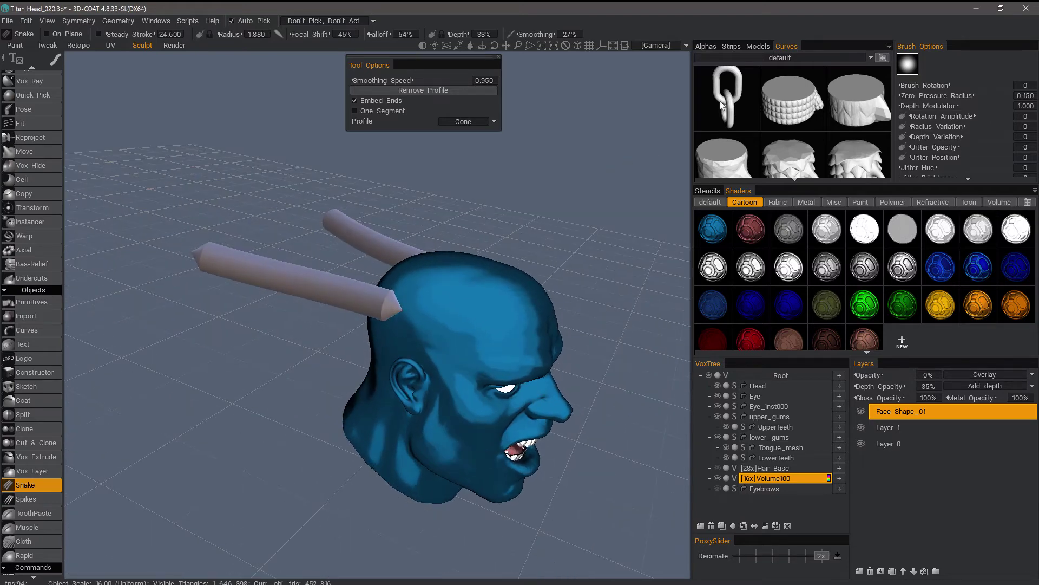
Step: Select the third alpha of the artman penpack, try two more cone-ended tubes behind the ear, and undo all the tubes
click(705, 48)
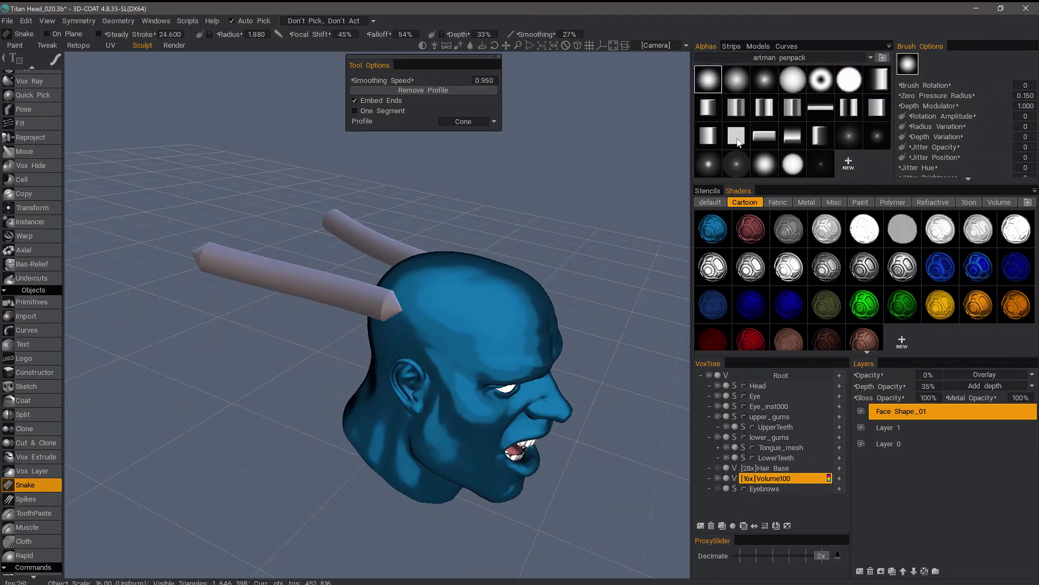
alt+drag(385, 344, 248, 350)
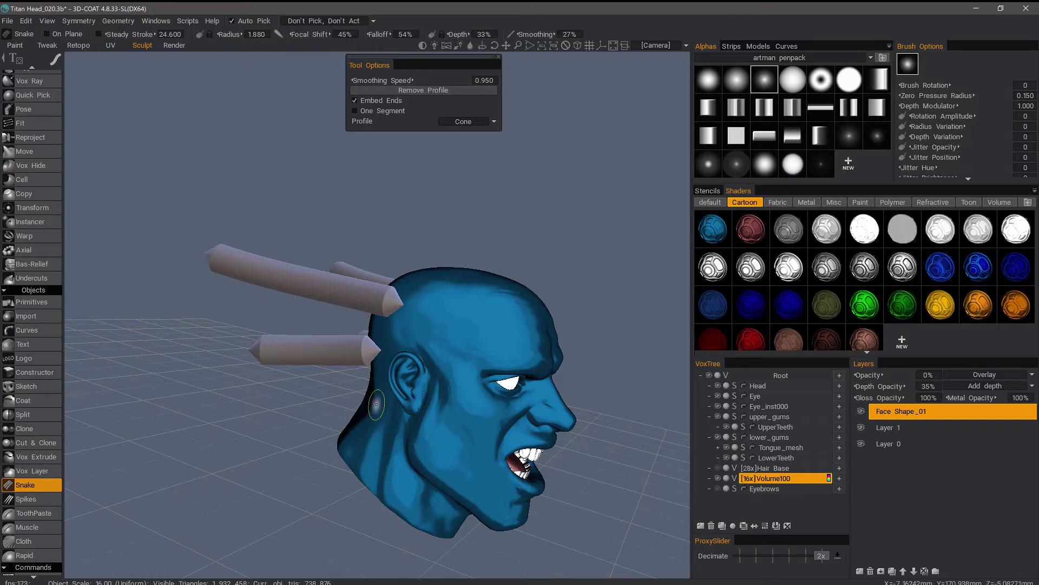
drag(378, 403, 287, 398)
key(ctrl+z)
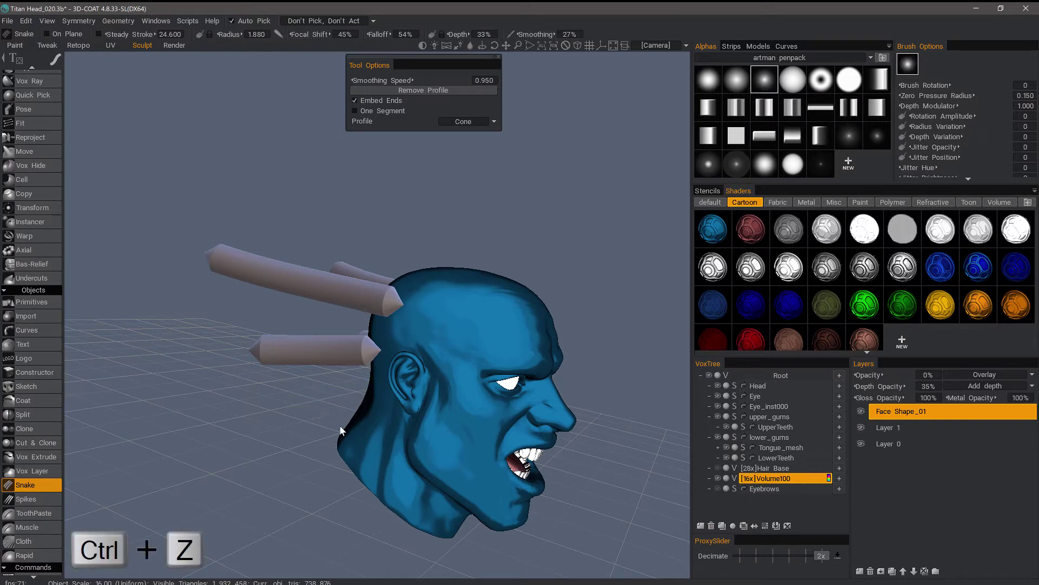
key(ctrl+z)
key(ctrl+z)
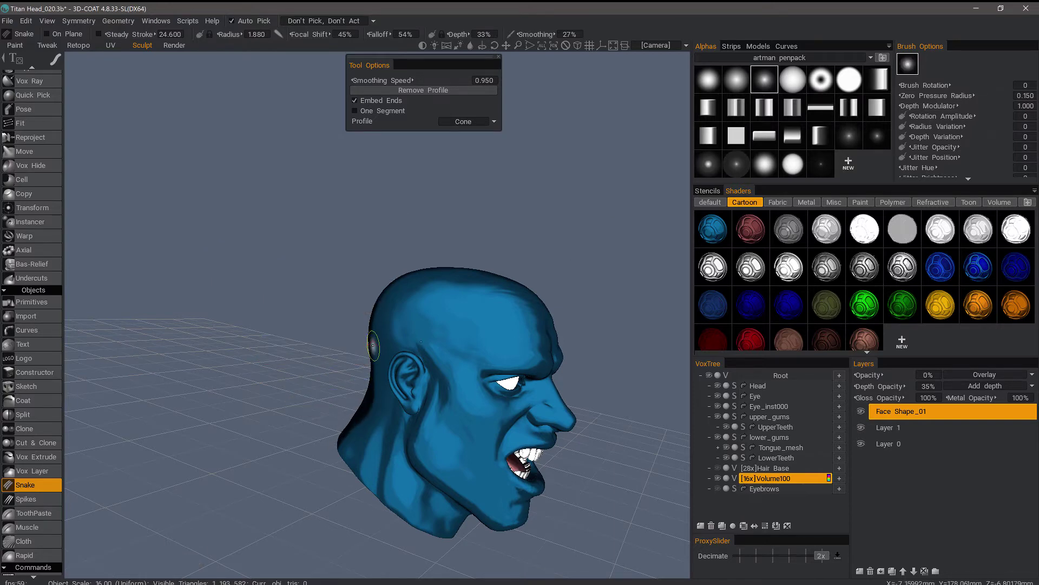
Step: Set the Snake profile to Arrow, try a long stroke backward from the skull, and undo it
middle_drag(400, 210, 395, 303)
click(470, 121)
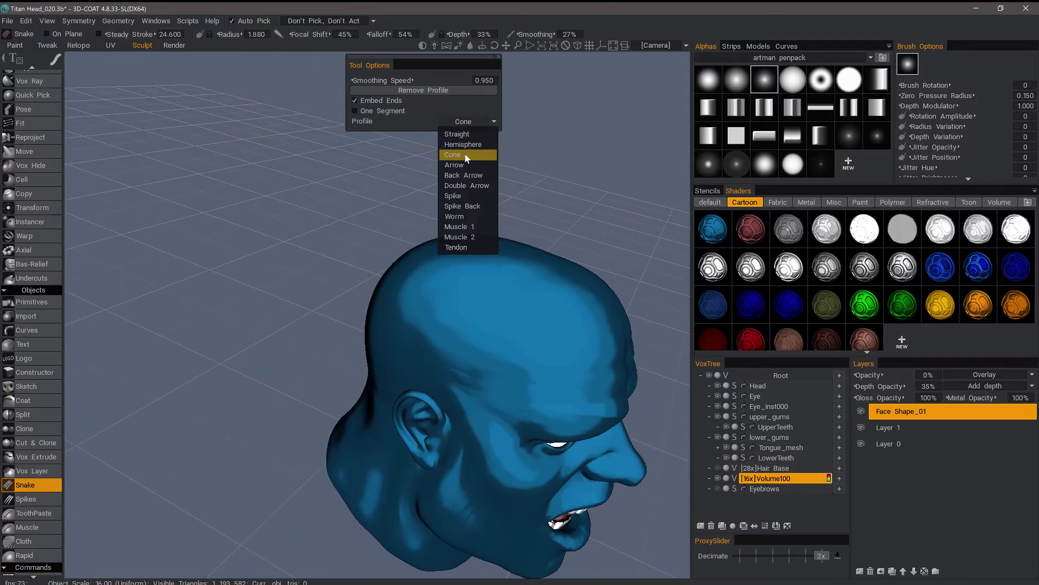
click(465, 166)
mouse_move(403, 298)
mouse_down()
mouse_move(186, 225)
mouse_move(121, 218)
mouse_up()
middle_drag(295, 361, 327, 325)
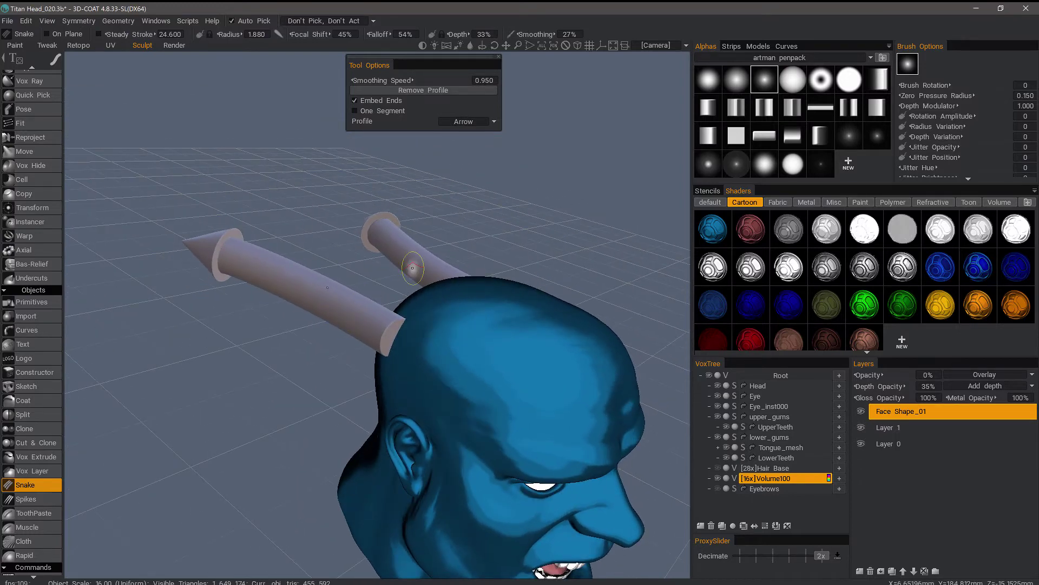
key(ctrl+z)
key(ctrl+z)
Step: Switch the Snake profile to Back Arrow, try a stroke outward from the skull, and undo it
click(471, 121)
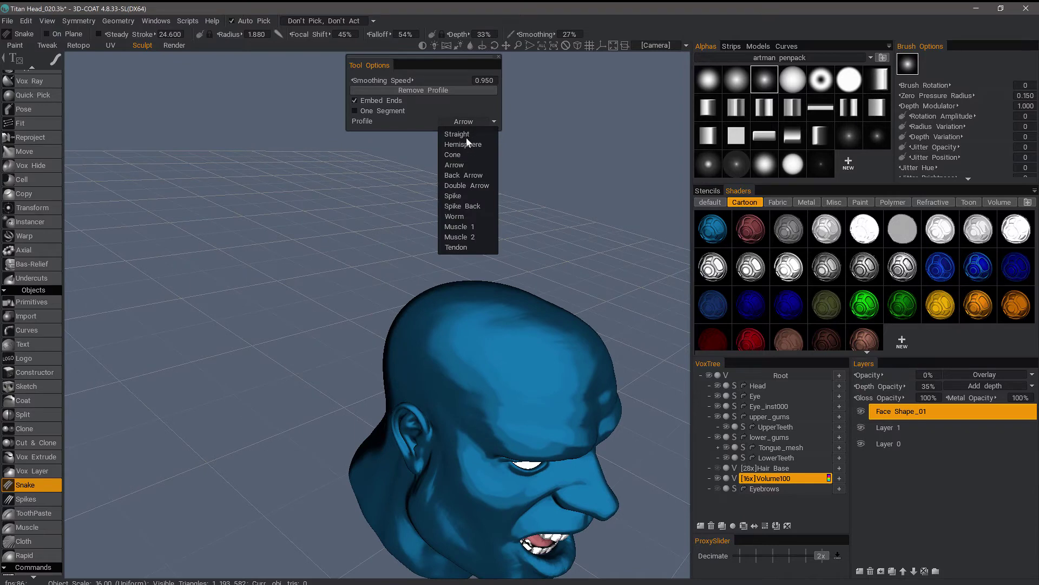
click(461, 175)
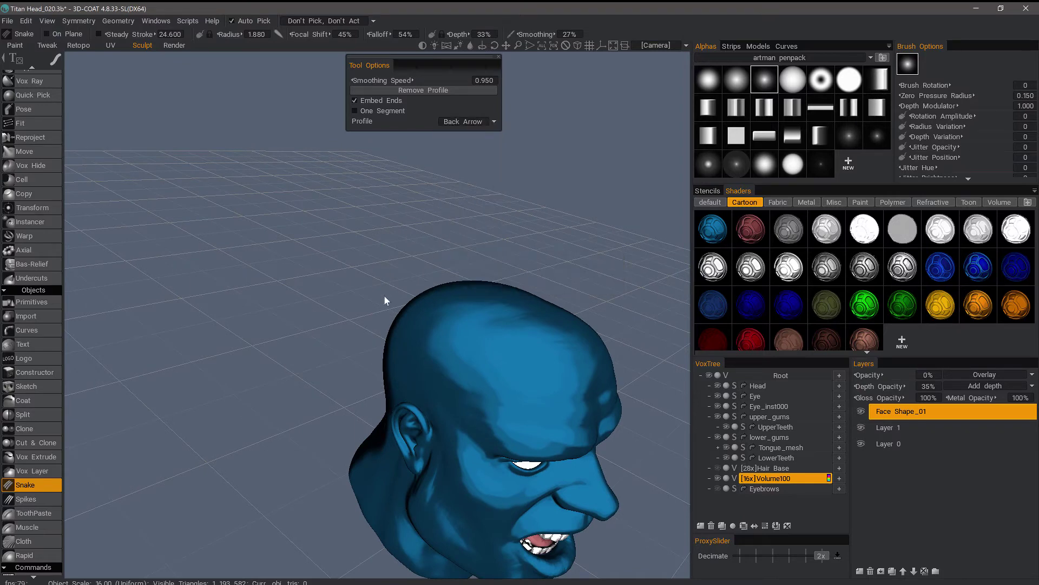
mouse_move(410, 333)
mouse_down()
mouse_move(257, 277)
mouse_move(256, 248)
mouse_up()
key(ctrl+z)
Step: Change the Snake profile to Double Arrow, try a long stroke outward from the skull, and undo it
click(461, 122)
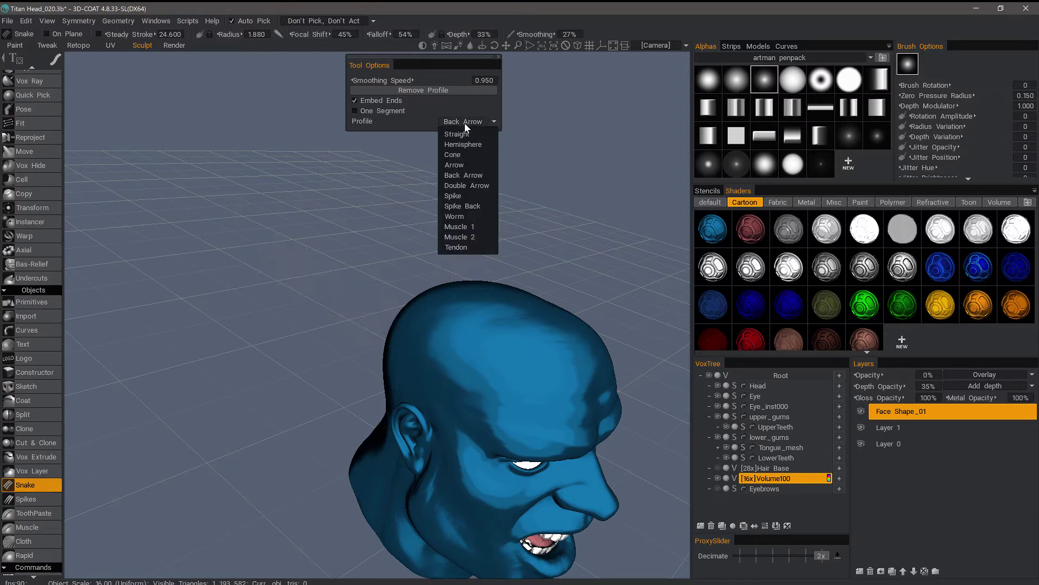
click(463, 186)
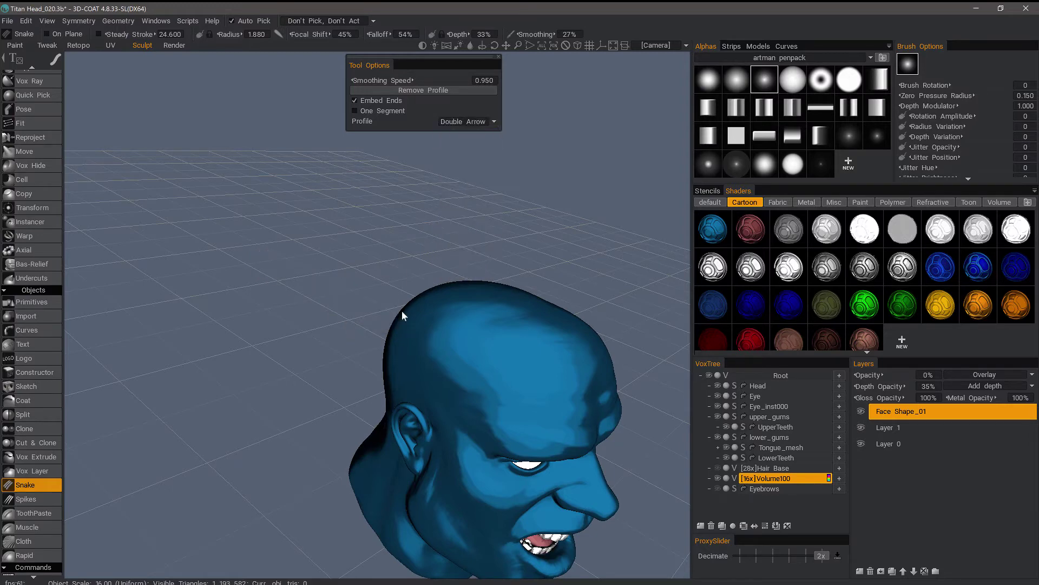
mouse_move(409, 334)
mouse_down()
mouse_move(224, 227)
mouse_move(156, 226)
mouse_up()
drag(454, 171, 453, 138)
key(ctrl+z)
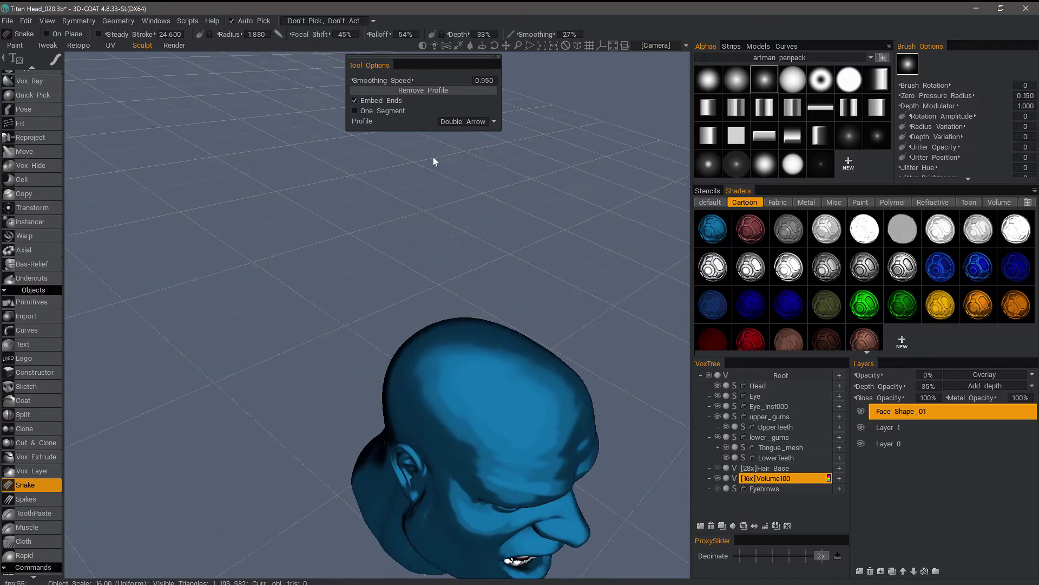
Step: Set the Snake profile to Spike, try a curved, tapering horn from the upper side of the skull, and undo it
click(463, 122)
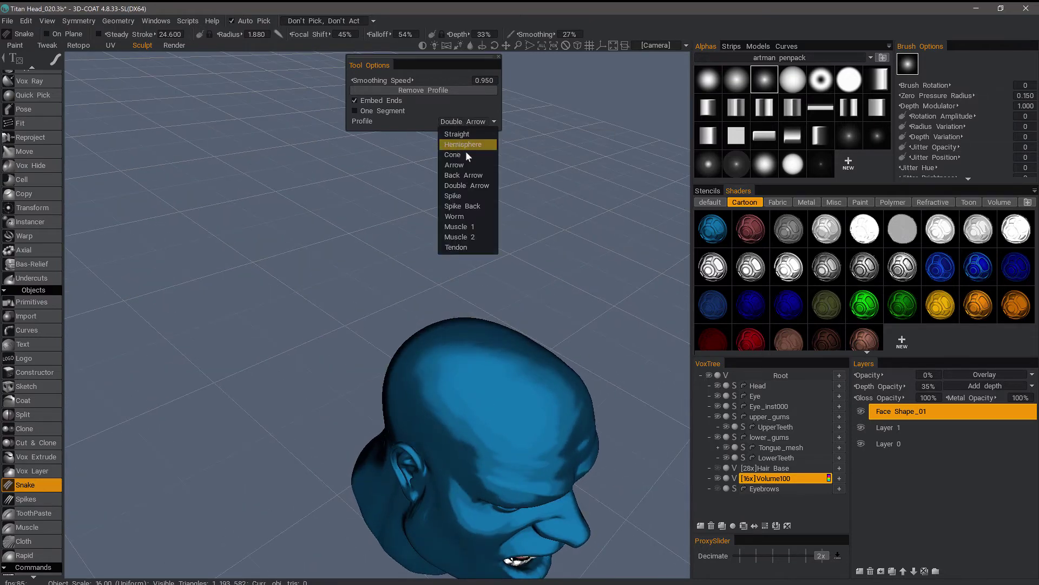
click(461, 196)
mouse_move(377, 373)
mouse_down()
mouse_move(399, 371)
mouse_move(379, 352)
mouse_move(335, 358)
mouse_move(221, 291)
mouse_move(146, 279)
mouse_move(155, 278)
mouse_up()
right_drag(282, 379, 349, 365)
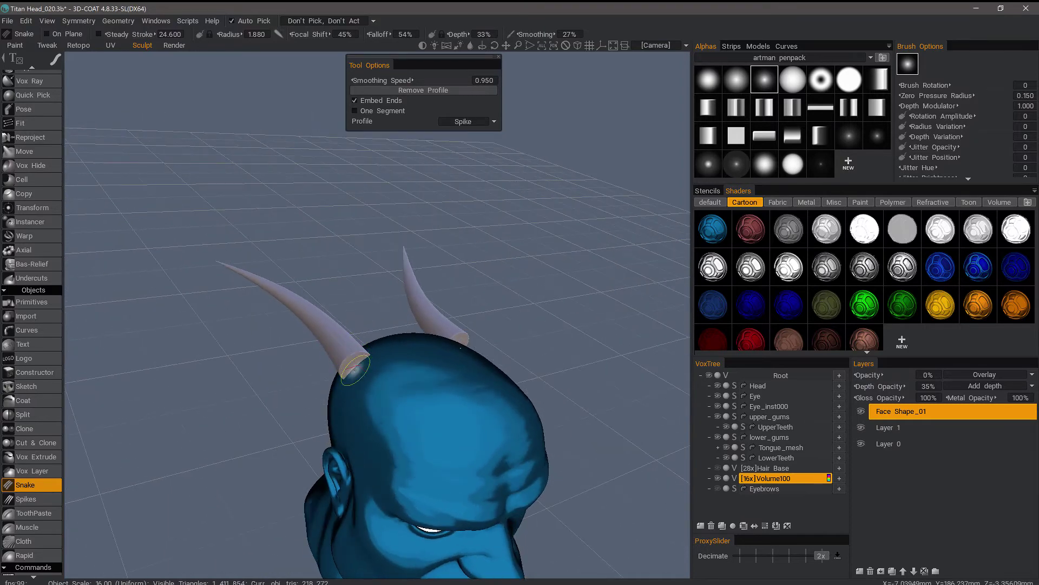
mouse_move(346, 364)
right_down()
mouse_move(200, 271)
mouse_move(246, 267)
mouse_move(410, 304)
right_up()
key(ctrl+z)
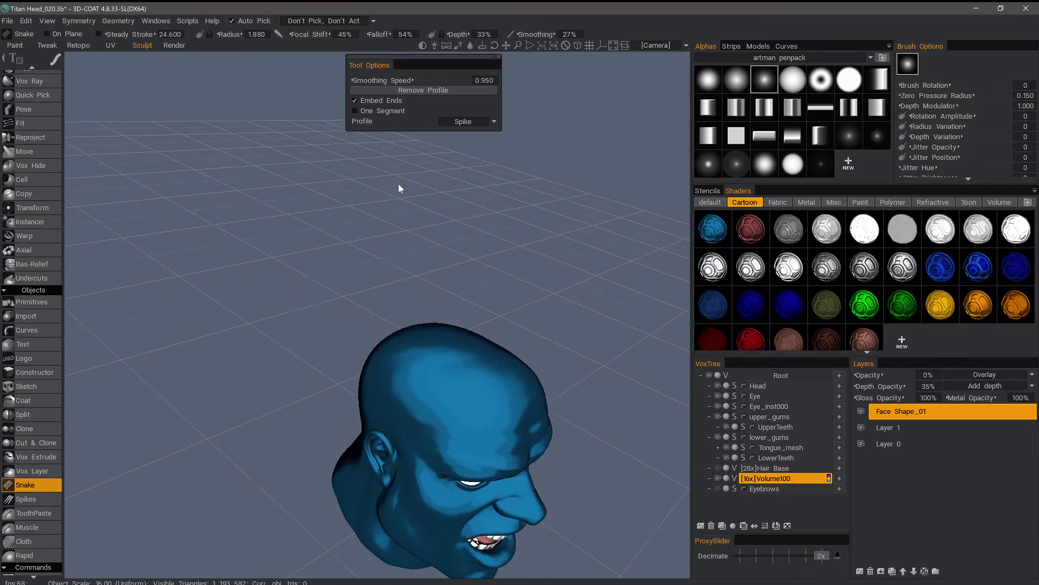
Step: Set the Snake profile to Spike Back, try a spike that widens away from the skull, and undo it
click(464, 124)
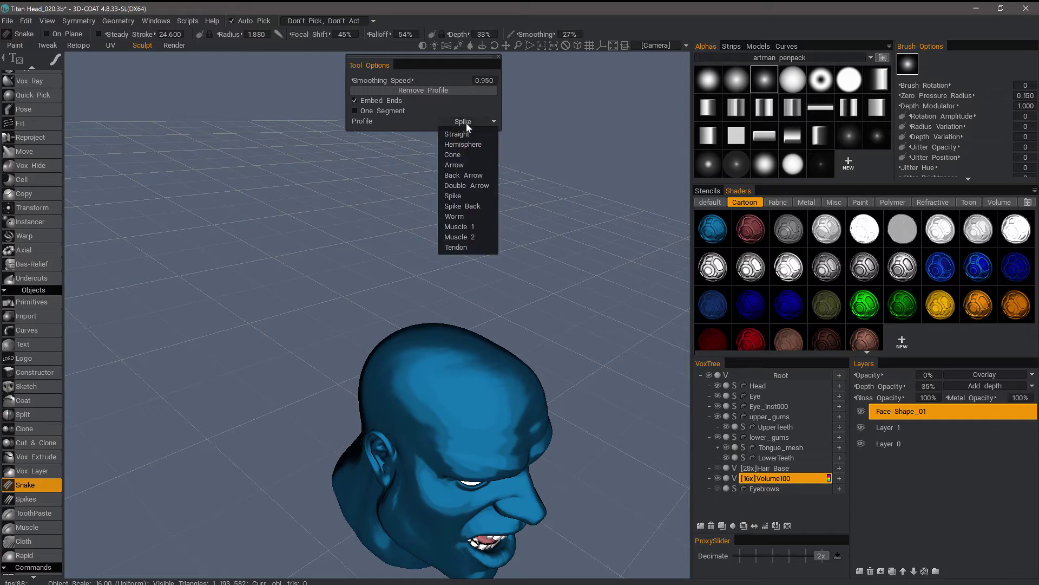
click(458, 206)
drag(395, 362, 244, 271)
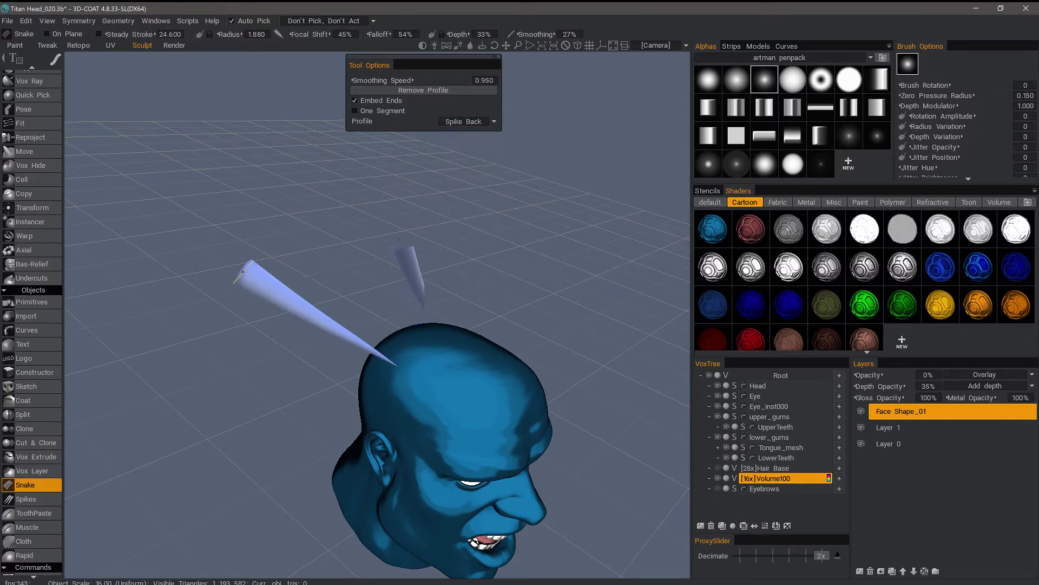
key(ctrl+z)
key(ctrl+z)
Step: Set the Snake profile to Worm and draw a long tube outward from the upper side of the skull
click(463, 121)
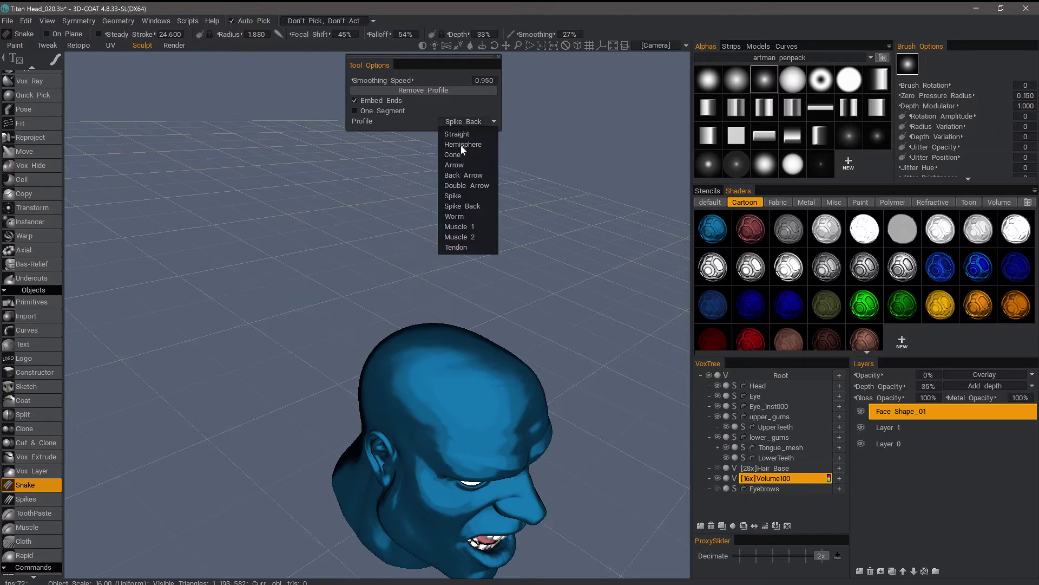
click(429, 254)
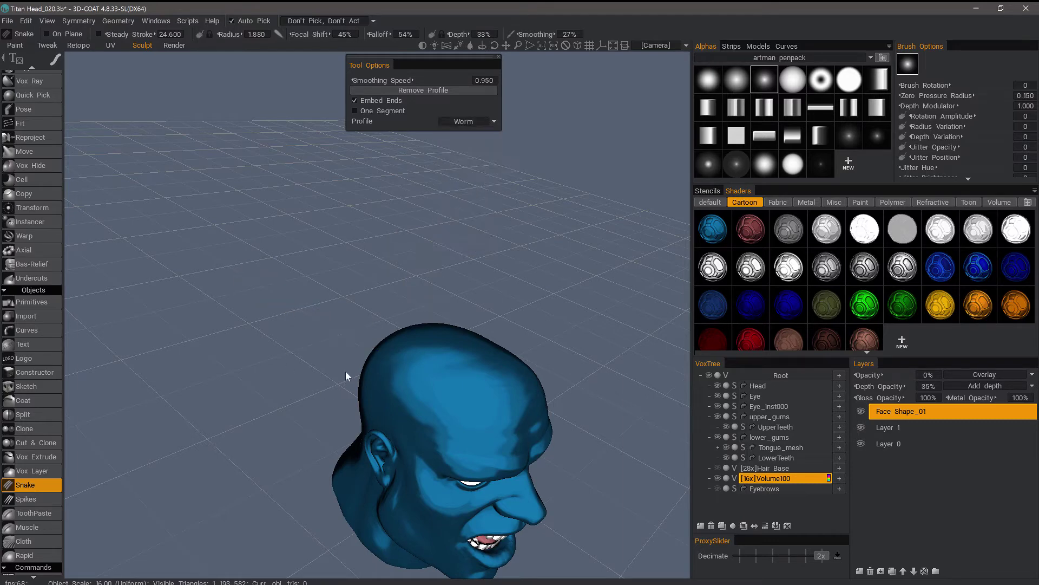
middle_drag(381, 372, 378, 255)
mouse_move(378, 255)
right_down()
mouse_move(365, 317)
mouse_move(370, 297)
mouse_move(384, 312)
right_up()
mouse_move(385, 313)
mouse_down()
mouse_move(255, 243)
mouse_move(144, 225)
mouse_up()
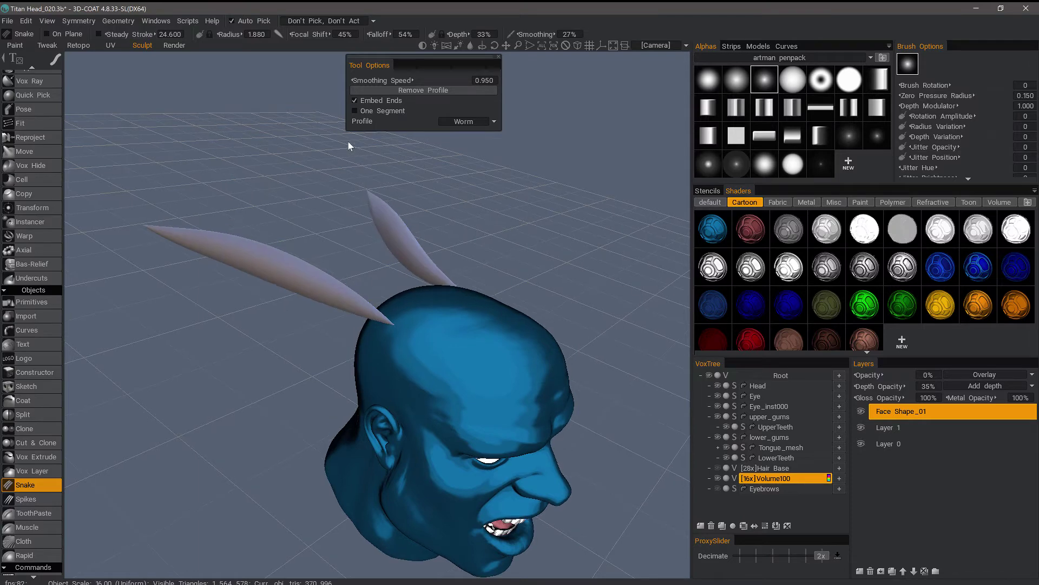
Step: Change the Snake profile to Muscle 1, try a second tube below the Worm one, and undo both tubes
click(452, 121)
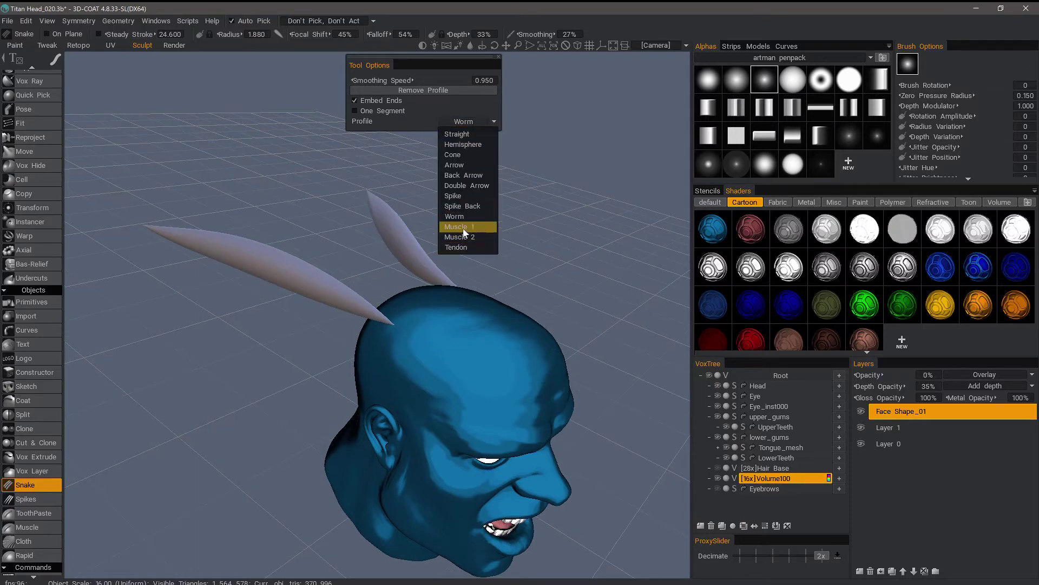
click(462, 227)
drag(364, 354, 91, 283)
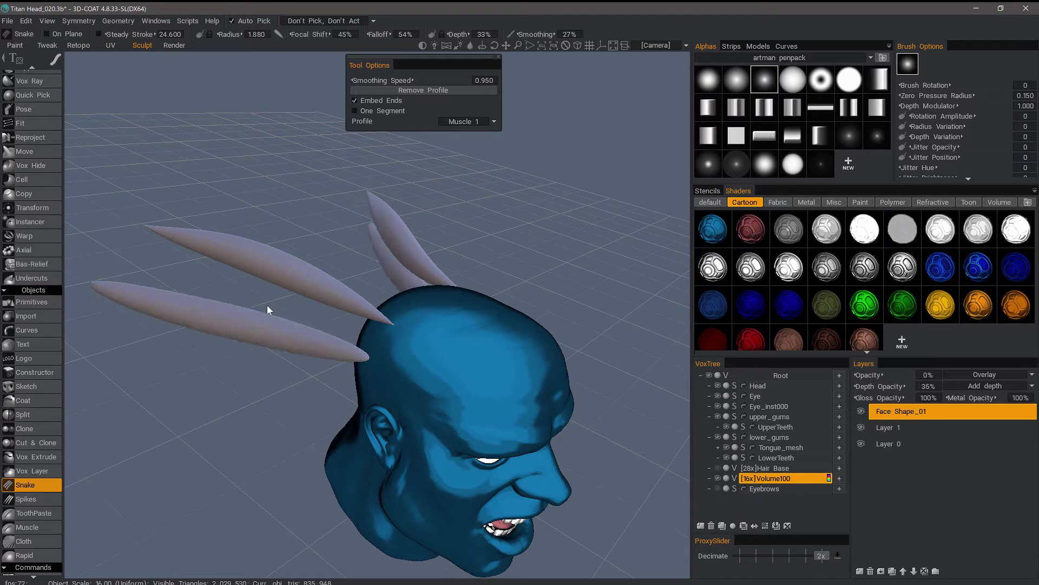
middle_drag(209, 257, 251, 258)
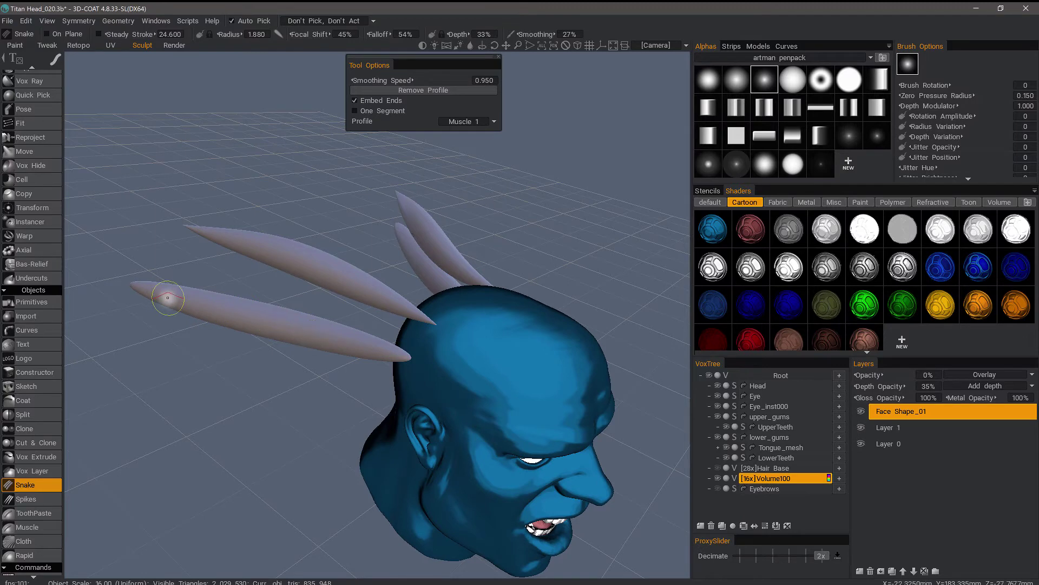
mouse_move(167, 297)
alt+mouse_down()
mouse_move(278, 340)
mouse_move(327, 339)
mouse_move(189, 285)
alt+mouse_up()
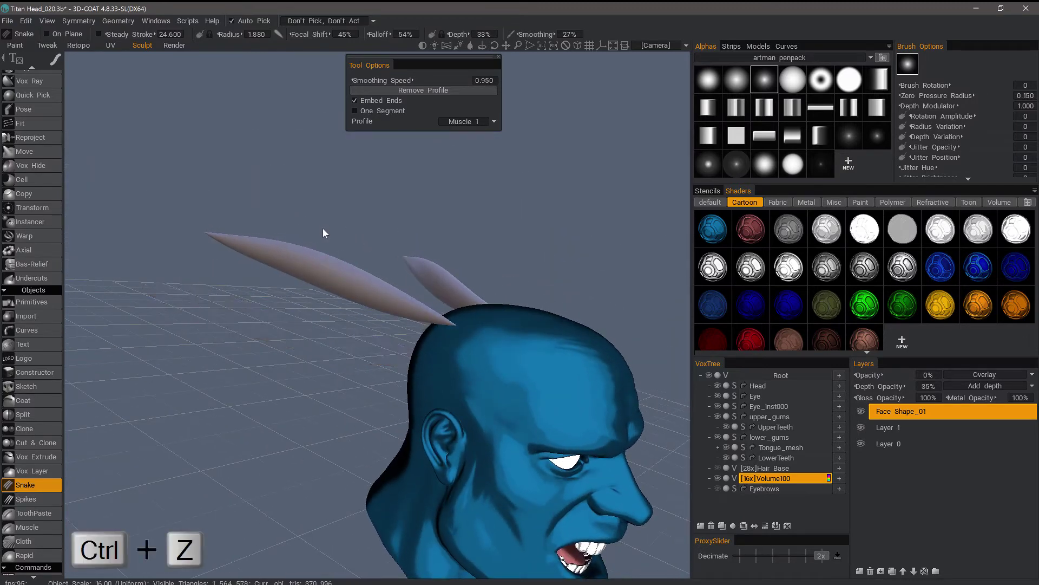
key(ctrl+z)
alt+middle_drag(350, 200, 310, 81)
alt+middle_drag(408, 234, 413, 278)
alt+right_drag(464, 262, 473, 309)
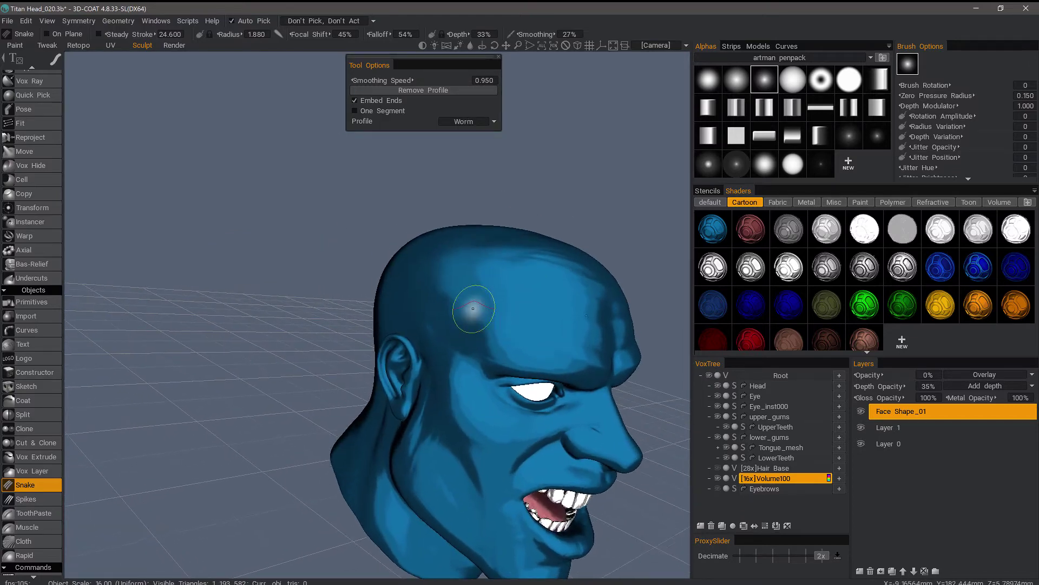
Step: Reduce the brush radius to 1.372 and make the Eyebrows layer visible
alt+drag(473, 309, 464, 314)
middle_drag(464, 313, 432, 143)
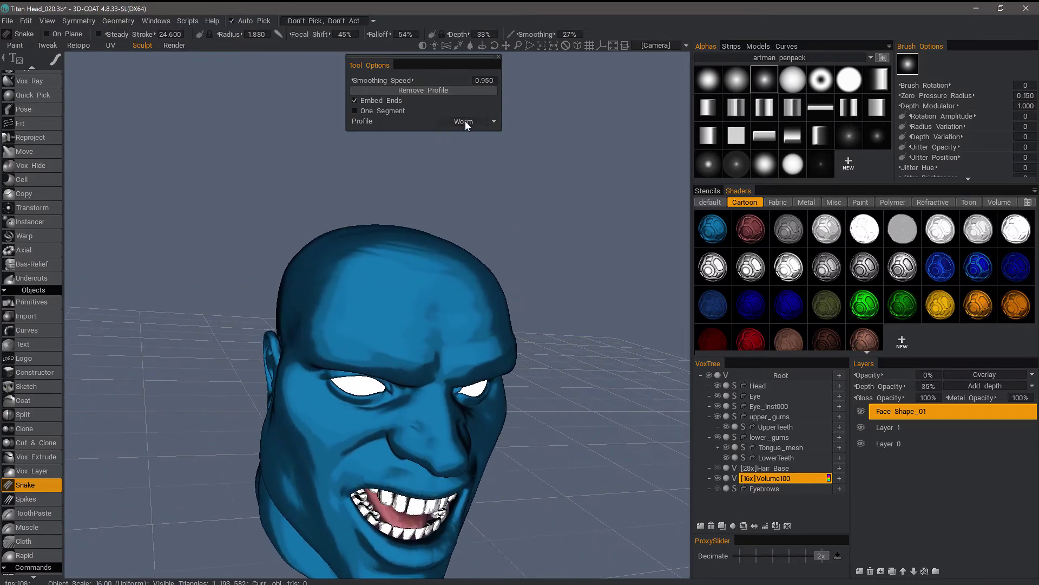
alt+drag(466, 121, 475, 112)
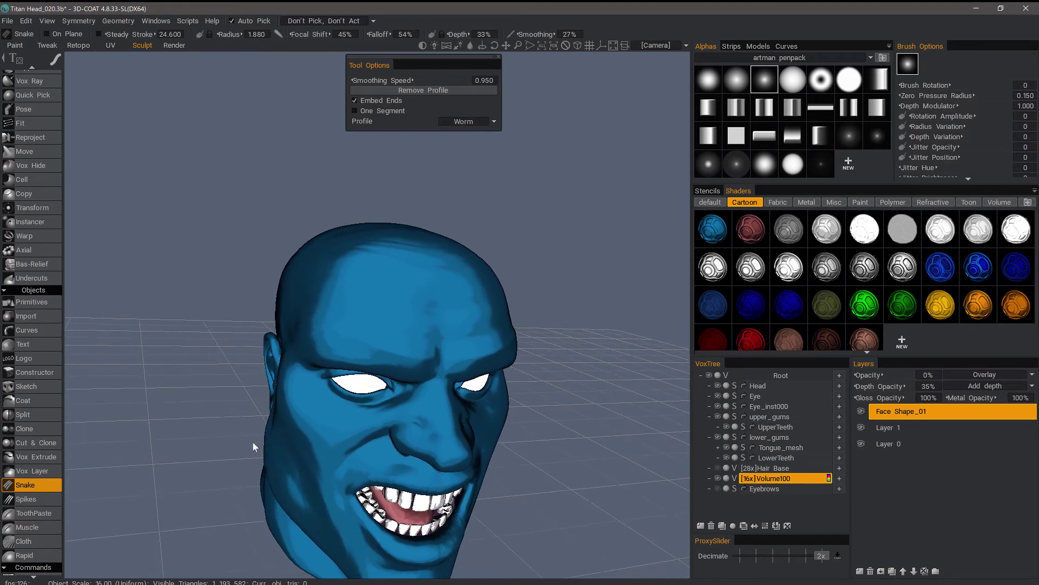
alt+middle_drag(406, 290, 406, 274)
alt+drag(507, 239, 519, 174)
alt+right_drag(422, 293, 408, 342)
alt+drag(408, 341, 412, 330)
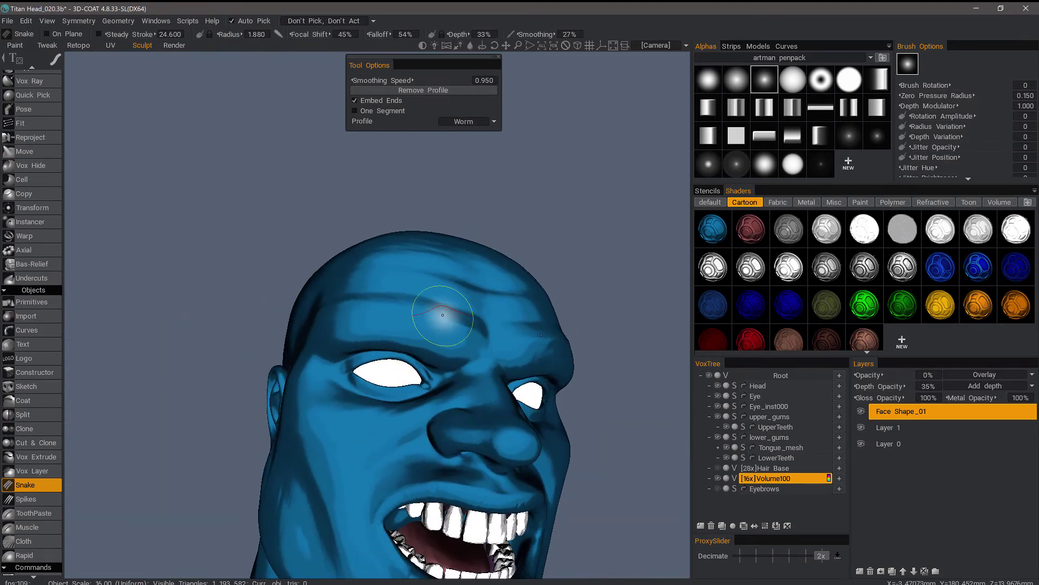
mouse_move(443, 314)
middle_down()
mouse_move(423, 134)
mouse_move(403, 131)
mouse_move(378, 400)
middle_up()
mouse_move(378, 400)
alt+mouse_down()
mouse_move(482, 303)
mouse_move(417, 356)
mouse_move(464, 367)
mouse_move(455, 371)
alt+mouse_up()
mouse_move(358, 414)
alt+mouse_down()
mouse_move(406, 404)
mouse_move(394, 390)
mouse_move(445, 356)
alt+mouse_up()
right_drag(445, 355, 438, 355)
alt+middle_drag(461, 327, 425, 222)
alt+right_drag(564, 390, 619, 429)
alt+middle_drag(620, 430, 621, 479)
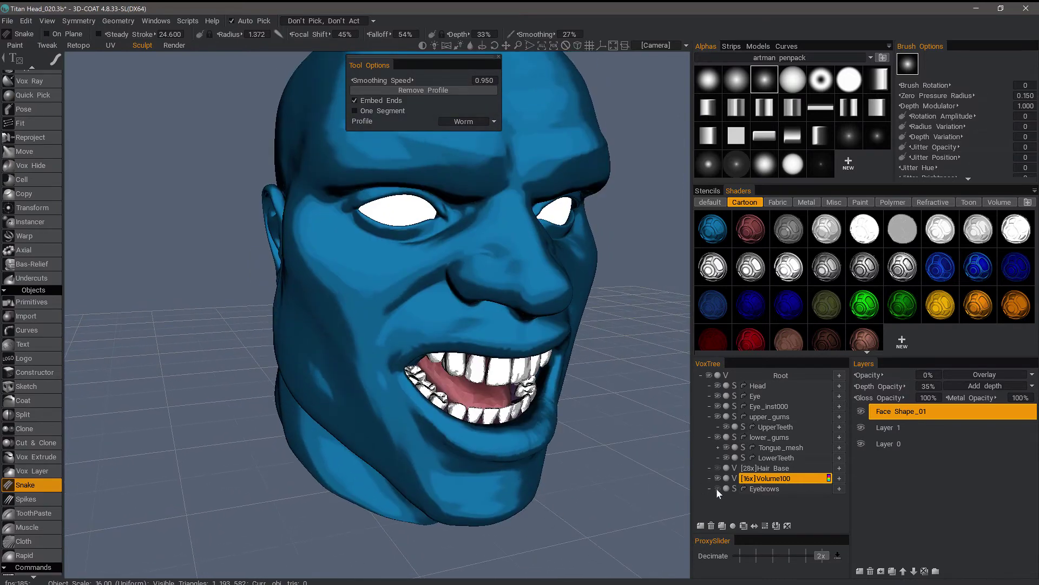
click(718, 488)
Step: Set the brush radius to 0.142 and depth to 28%, and draw short Worm hair strands on the upper lip below the nose
alt+drag(534, 383, 555, 380)
right_drag(494, 335, 479, 334)
mouse_move(482, 333)
alt+right_down()
mouse_move(510, 320)
mouse_move(492, 288)
mouse_move(483, 327)
mouse_move(491, 319)
alt+right_up()
drag(507, 283, 534, 327)
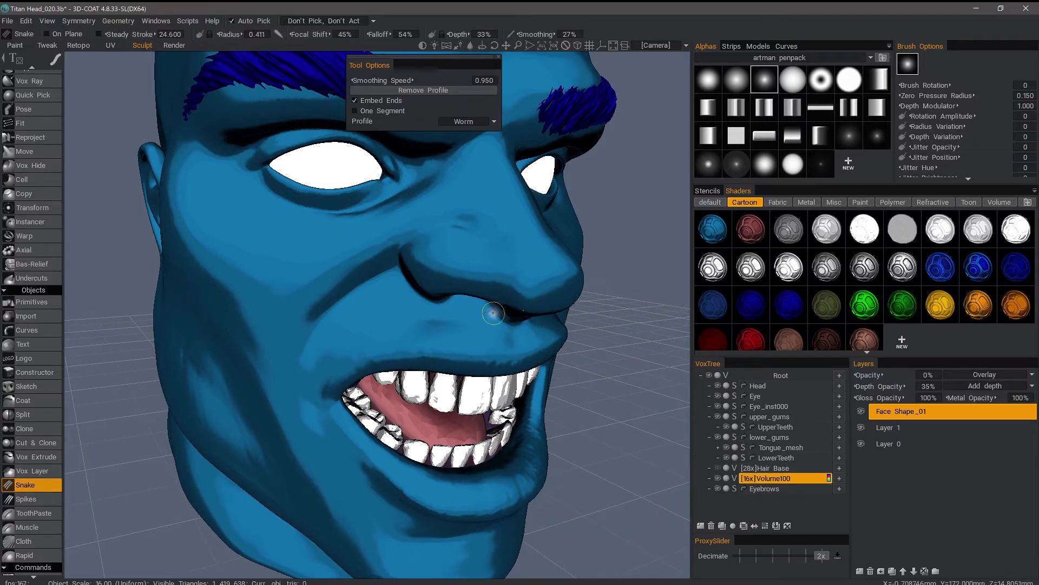
mouse_move(493, 313)
middle_down()
mouse_move(481, 333)
mouse_move(496, 328)
middle_up()
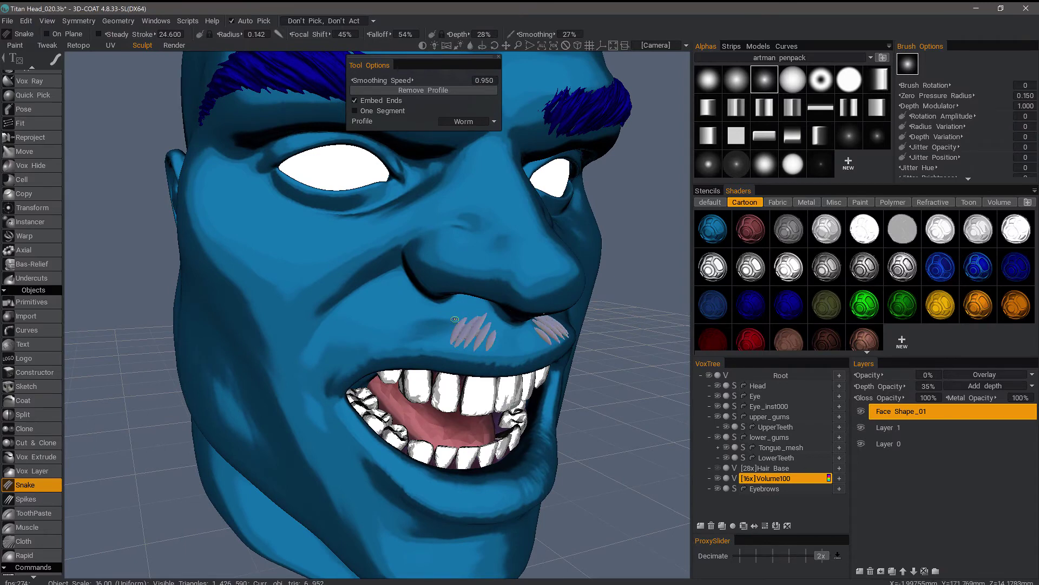
middle_drag(408, 349, 408, 330)
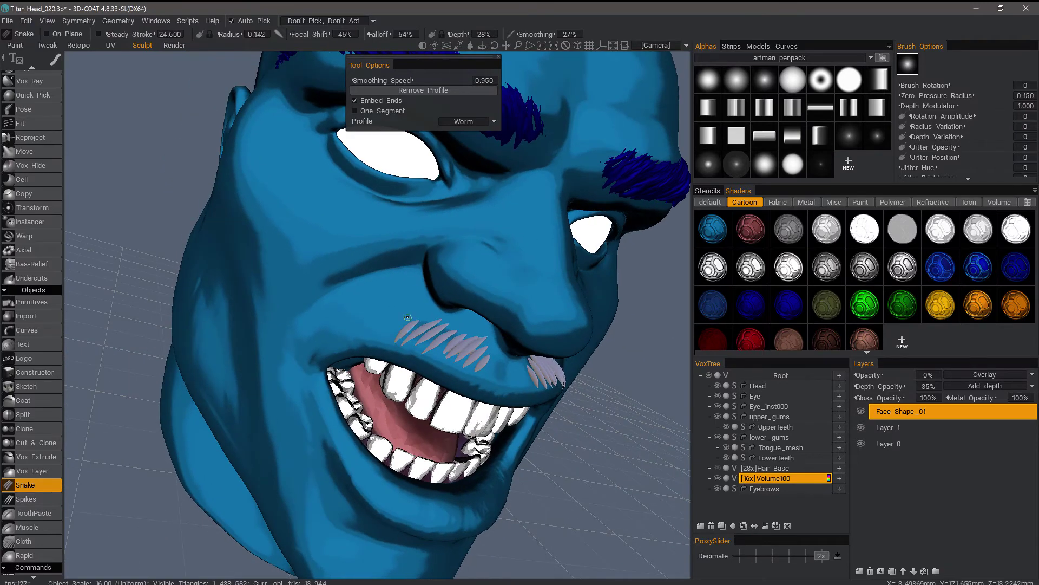
Step: Extend the moustache strands out and down around the mouth corners, and raise the Smoothing Speed to 1.550
mouse_move(370, 314)
mouse_down()
mouse_move(343, 345)
mouse_move(284, 373)
mouse_move(288, 400)
mouse_up()
alt+drag(368, 299, 271, 290)
mouse_move(506, 357)
mouse_down()
mouse_move(506, 377)
mouse_move(487, 375)
mouse_up()
drag(501, 347, 468, 372)
alt+drag(352, 322, 428, 327)
drag(463, 329, 405, 342)
mouse_move(415, 319)
mouse_down()
mouse_move(395, 339)
mouse_move(389, 316)
mouse_up()
right_drag(356, 320, 289, 339)
mouse_move(287, 346)
mouse_down()
mouse_move(276, 365)
mouse_move(310, 324)
mouse_up()
alt+drag(325, 328, 395, 317)
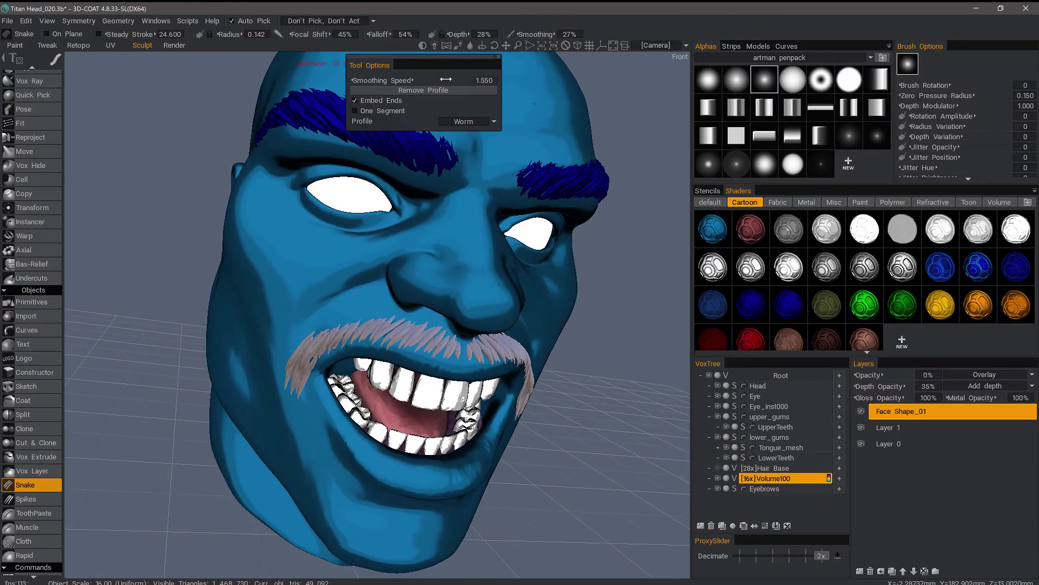
Step: Try one cheek strand with the Muscle 2 profile and one with Muscle 1, and undo both
scroll(466, 122, down, 1)
click(471, 122)
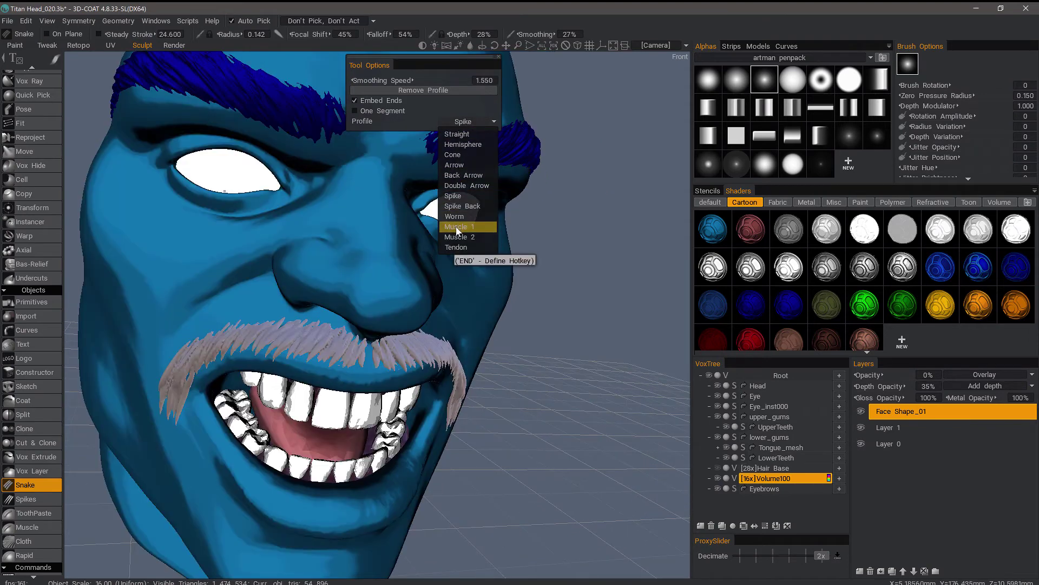
click(460, 237)
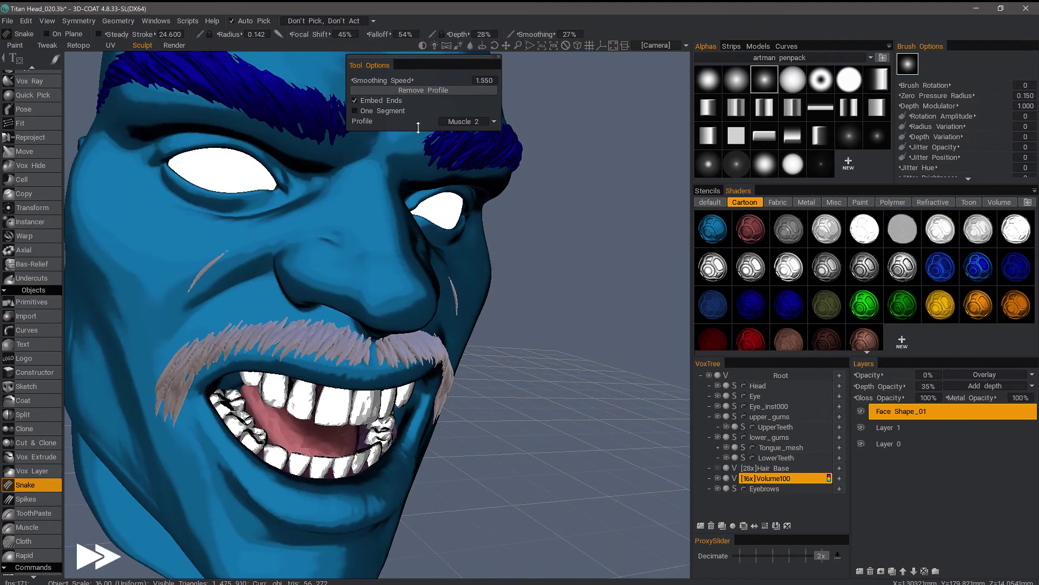
click(466, 122)
click(460, 226)
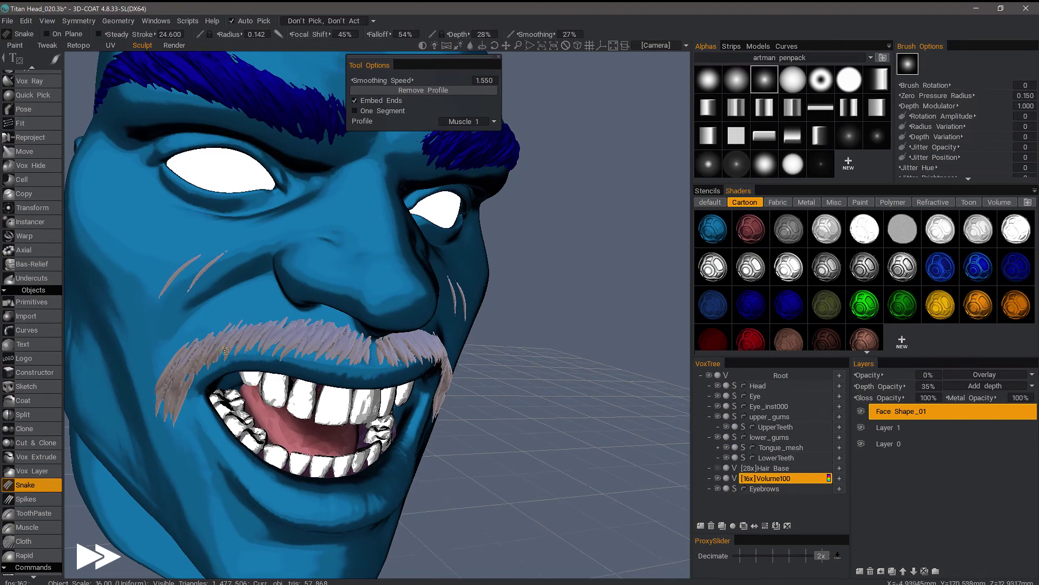
key(ctrl+z)
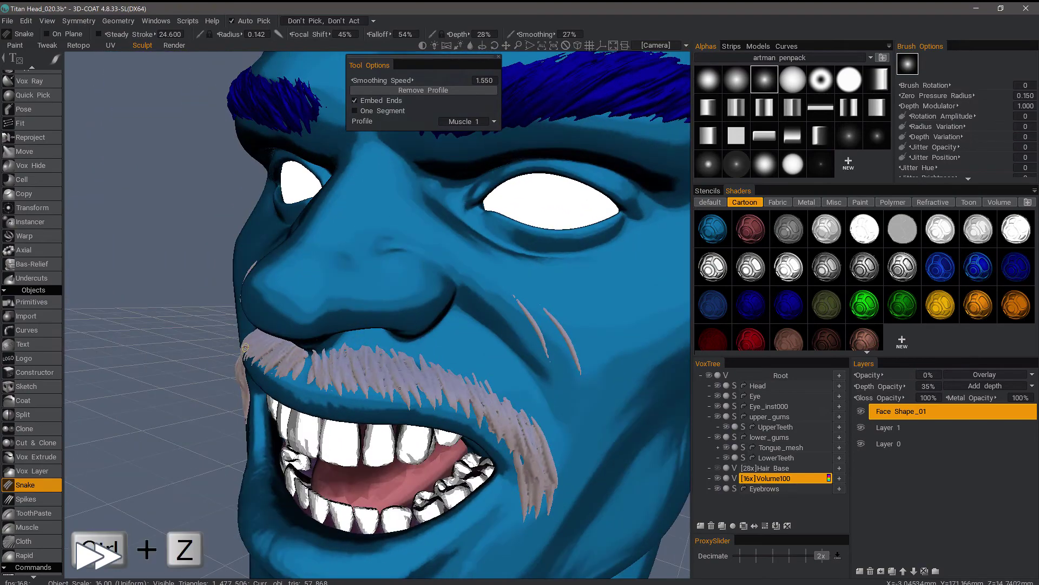
key(ctrl+z)
Step: Set the Snake profile to Muscle 2 and layer more strands over the moustache
drag(212, 296, 391, 108)
click(467, 122)
click(460, 236)
mouse_move(372, 233)
mouse_down()
mouse_move(364, 250)
mouse_move(355, 243)
mouse_up()
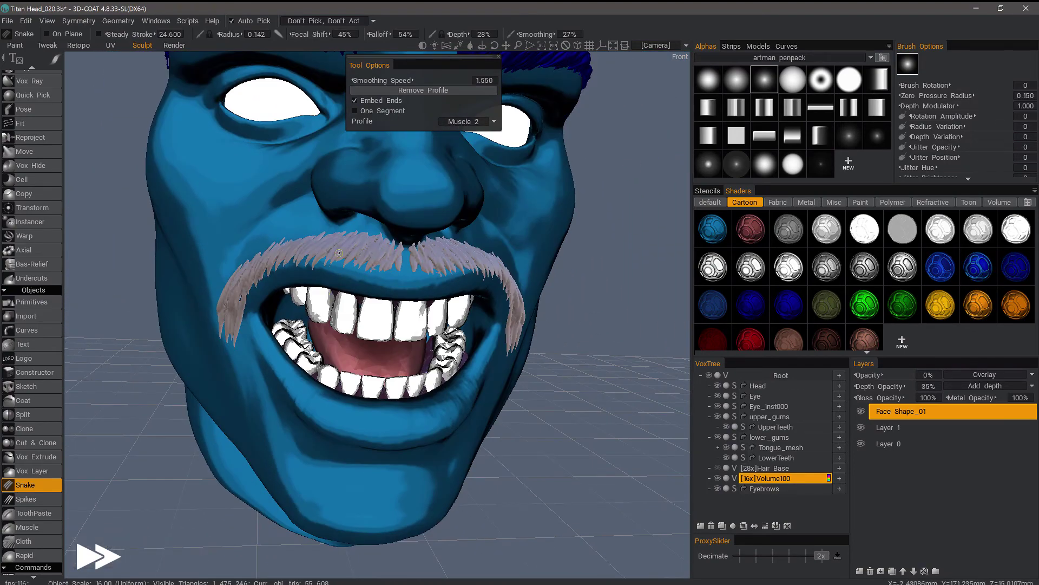
mouse_move(355, 284)
alt+mouse_down()
mouse_move(433, 270)
mouse_move(347, 271)
mouse_move(364, 253)
mouse_move(360, 279)
alt+mouse_up()
drag(356, 245, 344, 276)
right_drag(302, 272, 264, 233)
drag(264, 233, 233, 278)
drag(185, 248, 165, 278)
drag(240, 242, 217, 276)
alt+right_drag(233, 271, 217, 297)
mouse_move(217, 298)
alt+mouse_down()
mouse_move(225, 297)
mouse_move(208, 301)
alt+mouse_up()
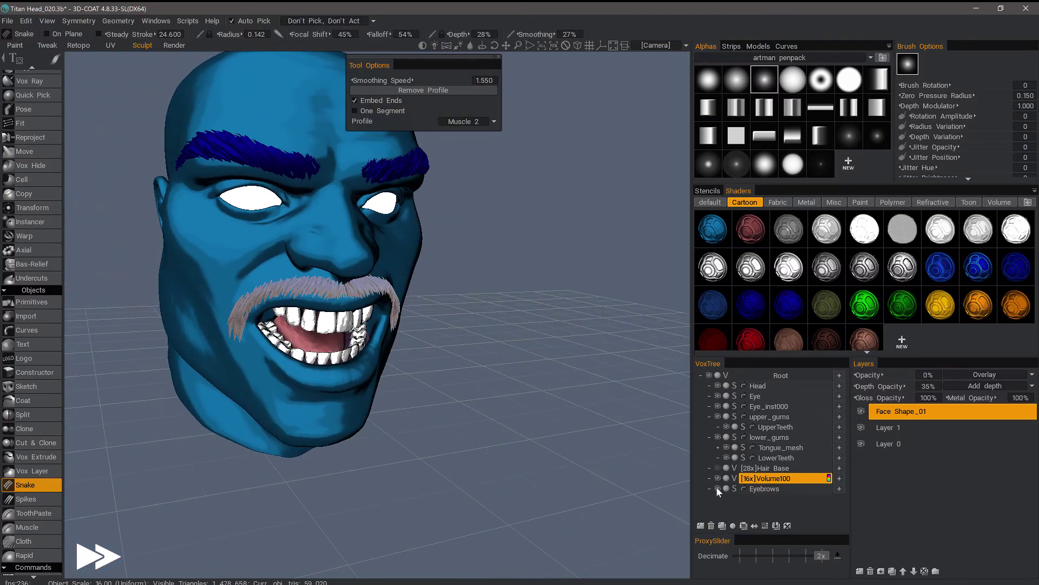
Step: Increase the resolution of Volume100 to 32x and smooth the whole volume with Smooth All
click(765, 526)
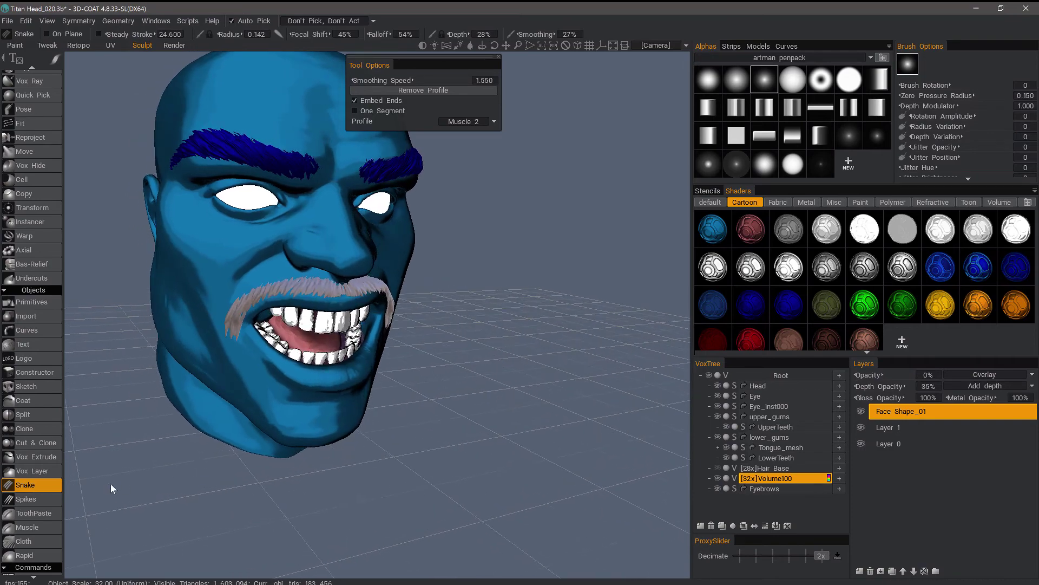
scroll(44, 542, down, 2)
click(36, 567)
Step: Set the brush radius to 0.141 and depth to 15%, try a long curved strand down the cheek, and undo it
alt+right_drag(269, 281, 417, 281)
alt+drag(417, 282, 351, 269)
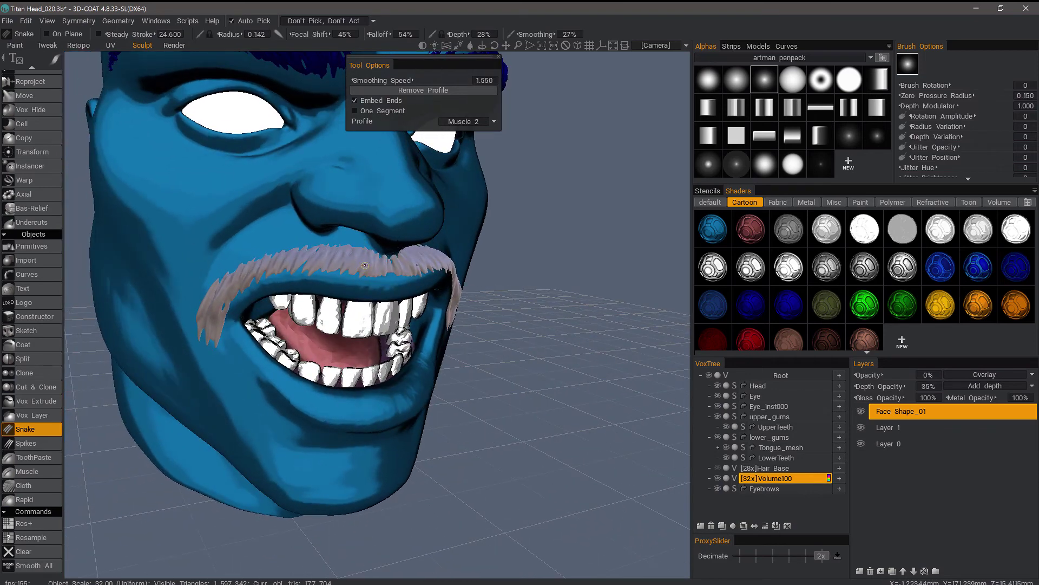
mouse_move(366, 261)
alt+right_down()
mouse_move(379, 253)
mouse_move(364, 242)
alt+right_up()
drag(367, 239, 239, 195)
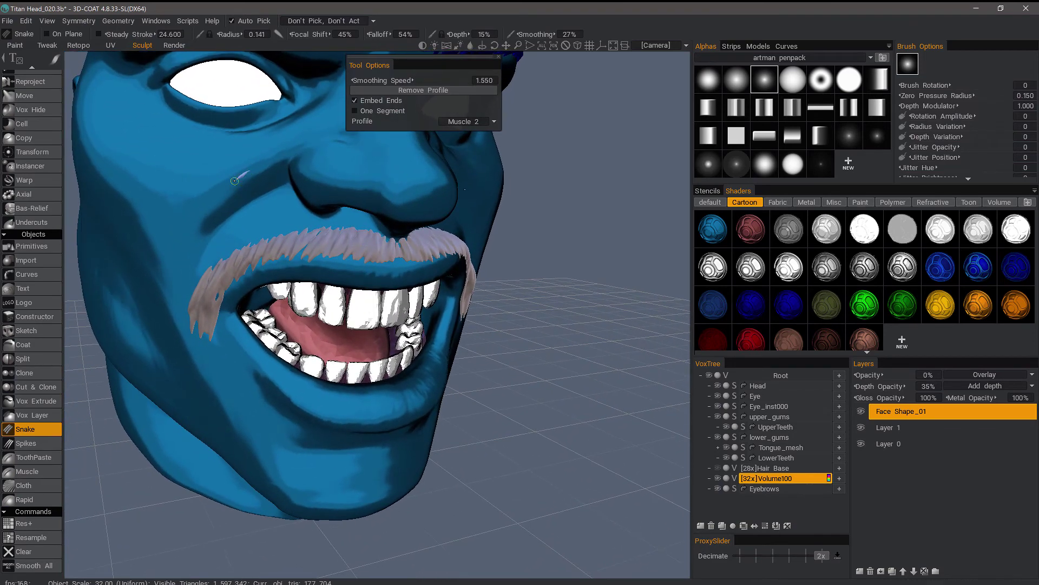
drag(171, 276, 173, 283)
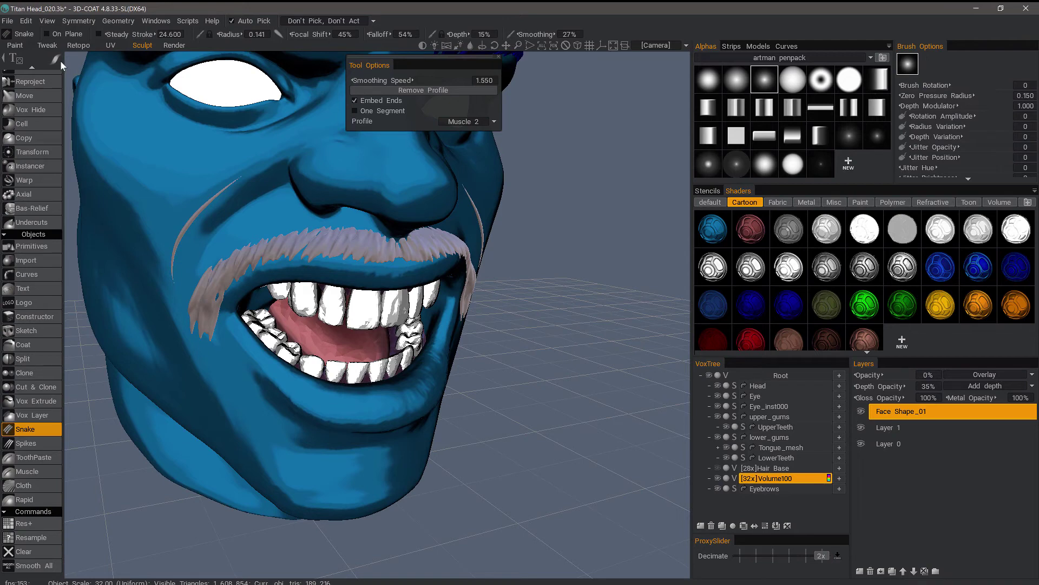
key(ctrl+z)
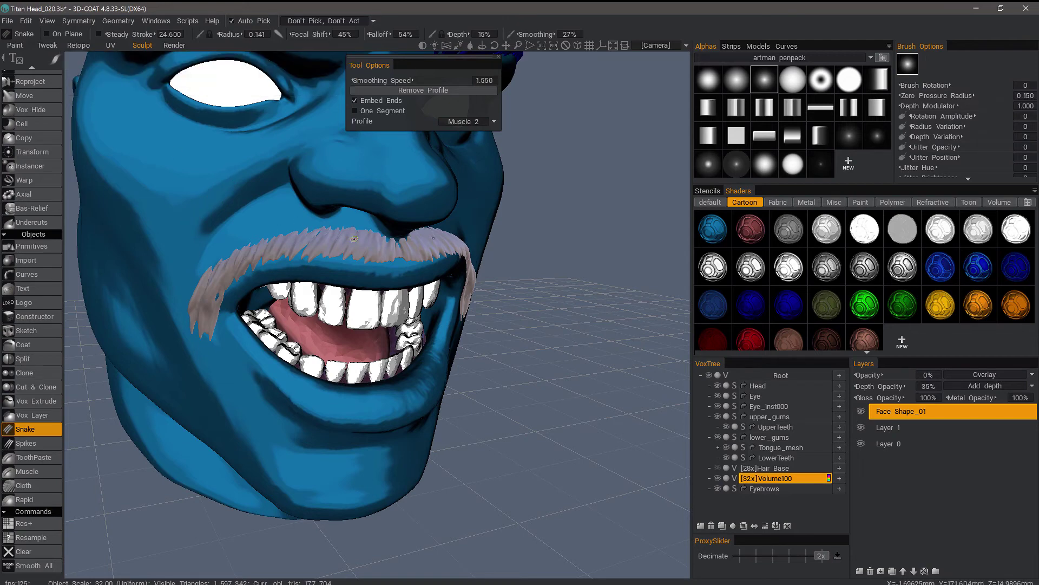
Step: Draw shallower, overlapping Muscle 2 strands along the upper part of the moustache
alt+right_drag(373, 218, 293, 200)
drag(323, 194, 328, 230)
drag(315, 188, 305, 238)
mouse_move(281, 179)
mouse_down()
mouse_move(271, 206)
mouse_move(246, 216)
mouse_up()
drag(241, 176, 219, 236)
mouse_move(223, 199)
mouse_down()
mouse_move(216, 233)
mouse_move(197, 231)
mouse_up()
mouse_move(181, 200)
mouse_down()
mouse_move(178, 229)
mouse_move(167, 224)
mouse_up()
drag(155, 186, 127, 229)
alt+right_drag(162, 222, 276, 227)
alt+middle_drag(276, 227, 386, 233)
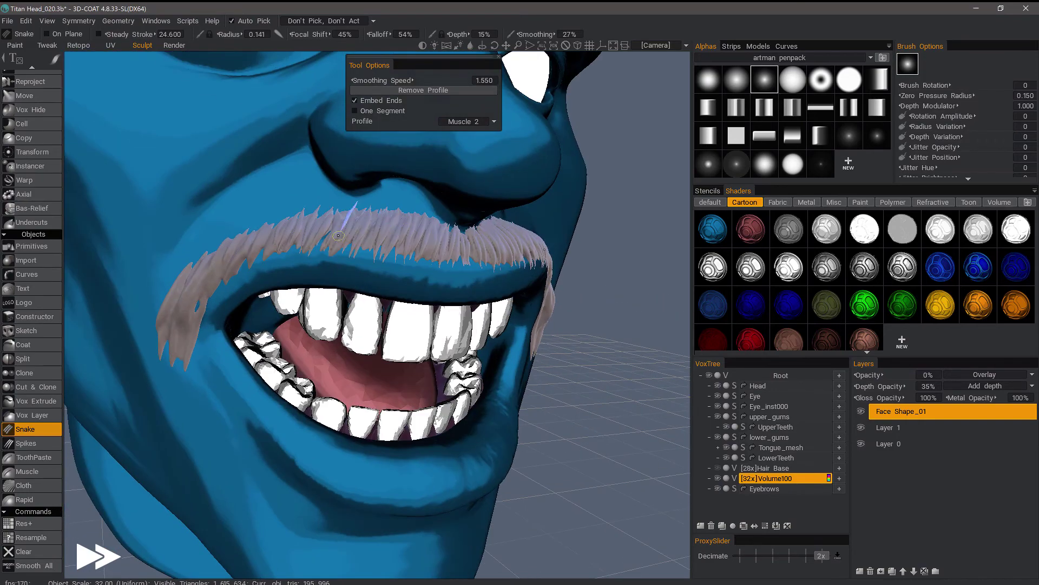
Step: Continue the overlapping strands from the middle of the moustache down to its drooping end at the mouth corner
drag(340, 218, 322, 246)
drag(305, 209, 293, 257)
mouse_move(263, 215)
mouse_down()
mouse_move(243, 273)
mouse_move(325, 270)
mouse_up()
drag(240, 228, 212, 277)
drag(209, 235, 190, 293)
drag(175, 261, 154, 347)
mouse_move(165, 263)
mouse_down()
mouse_move(139, 352)
mouse_move(155, 312)
mouse_move(153, 322)
mouse_up()
drag(201, 244, 172, 307)
alt+drag(357, 303, 281, 325)
mouse_move(282, 325)
alt+right_down()
mouse_move(240, 342)
mouse_move(292, 324)
alt+right_up()
alt+drag(292, 325, 325, 319)
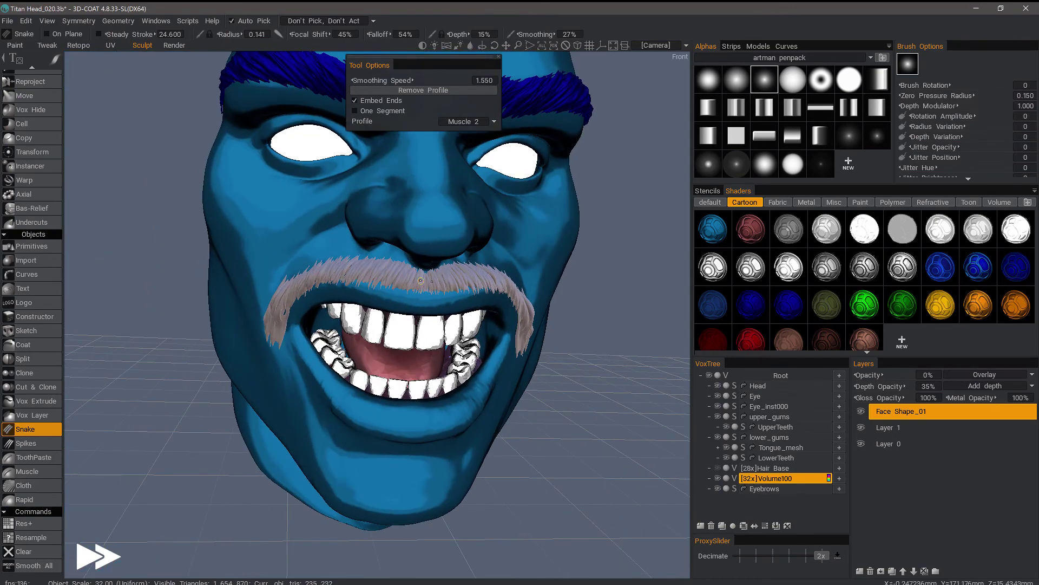
Step: Fill in the moustache's center and inner upper edge below the nose with more strands
drag(401, 260, 386, 295)
mouse_move(391, 259)
mouse_down()
mouse_move(376, 295)
mouse_move(363, 284)
mouse_up()
alt+drag(368, 293, 433, 292)
alt+right_drag(433, 292, 482, 282)
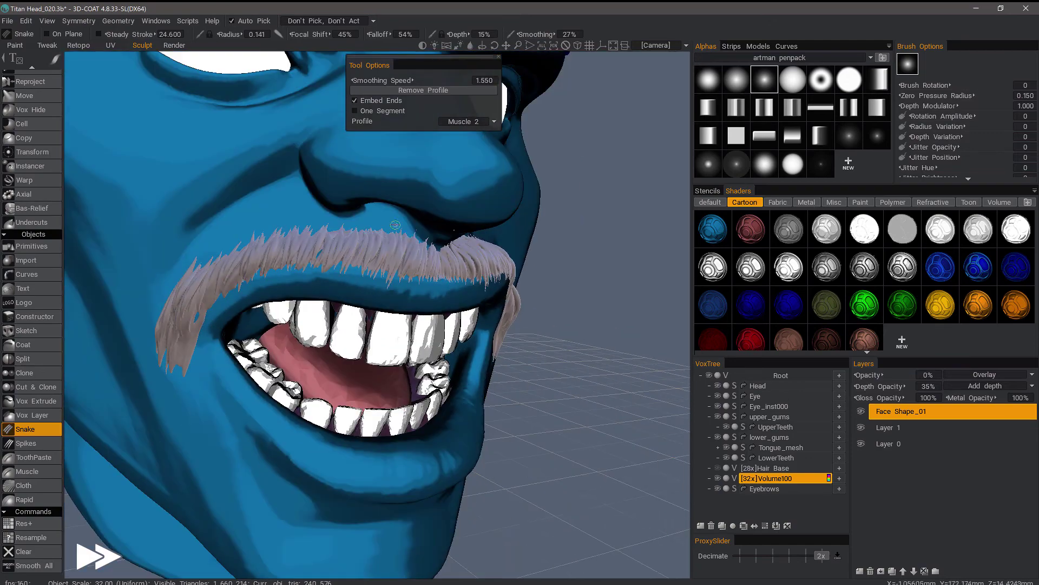
drag(412, 230, 399, 265)
mouse_move(387, 245)
mouse_down()
mouse_move(379, 277)
mouse_move(354, 250)
mouse_move(243, 260)
mouse_up()
Step: Reduce the brush radius to 0.098 and draw finer strands over the moustache's outer portion and drooping end
alt+drag(352, 161, 363, 169)
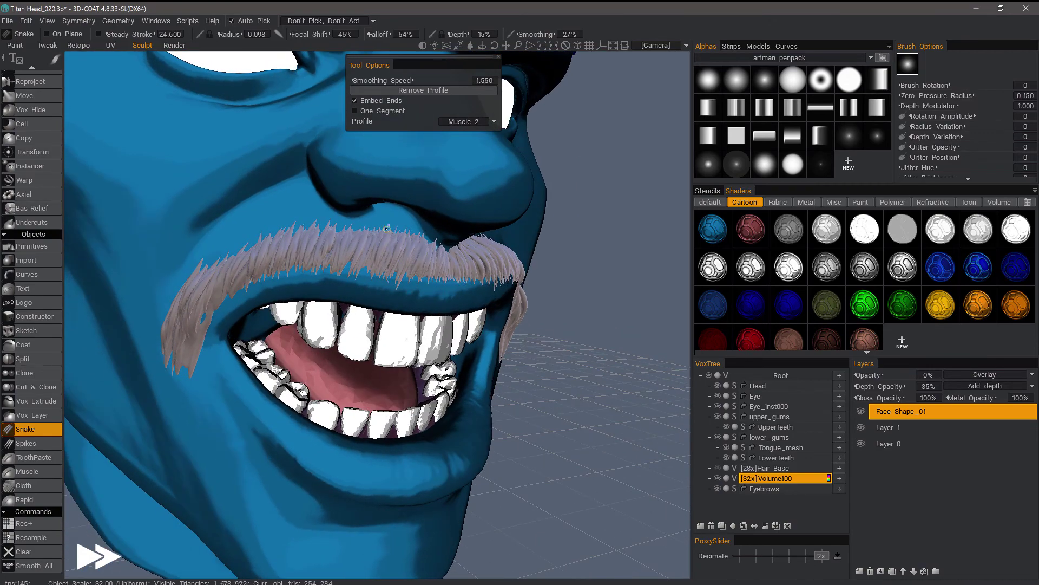
alt+drag(325, 271, 379, 265)
drag(230, 248, 217, 291)
mouse_move(213, 252)
mouse_down()
mouse_move(199, 299)
mouse_move(170, 329)
mouse_up()
drag(168, 274, 122, 370)
mouse_move(154, 255)
mouse_down()
mouse_move(119, 337)
mouse_move(135, 328)
mouse_up()
mouse_move(200, 241)
mouse_down()
mouse_move(154, 322)
mouse_move(170, 325)
mouse_up()
drag(200, 271, 183, 318)
drag(207, 243, 193, 298)
drag(223, 232, 213, 291)
alt+drag(411, 238, 319, 242)
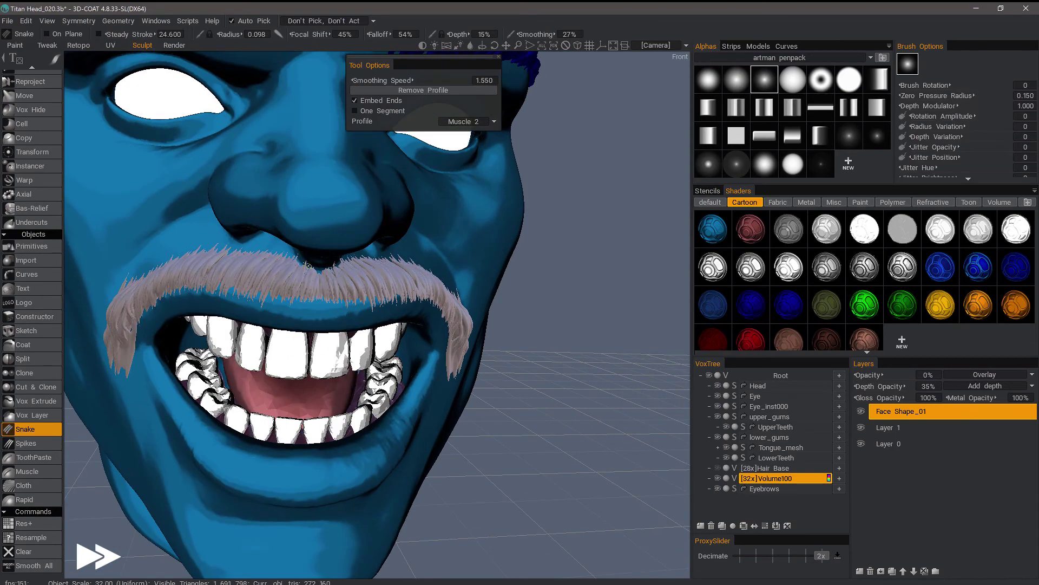
Step: Add more fine strands near the center and along the upper and outer edges of the moustache
drag(279, 305, 278, 308)
alt+drag(287, 303, 311, 298)
drag(282, 276, 274, 297)
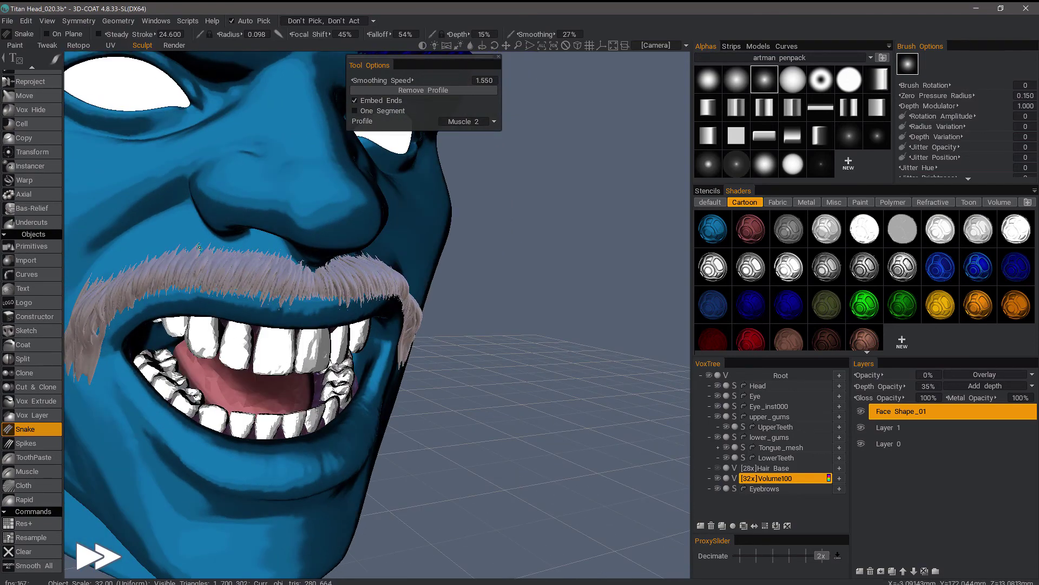
drag(183, 248, 163, 284)
mouse_move(531, 271)
alt+mouse_down()
mouse_move(476, 266)
mouse_move(541, 271)
alt+mouse_up()
mouse_move(133, 245)
mouse_down()
mouse_move(123, 292)
mouse_move(95, 311)
mouse_up()
scroll(341, 291, down, 5)
scroll(342, 292, up, 3)
drag(352, 272, 344, 293)
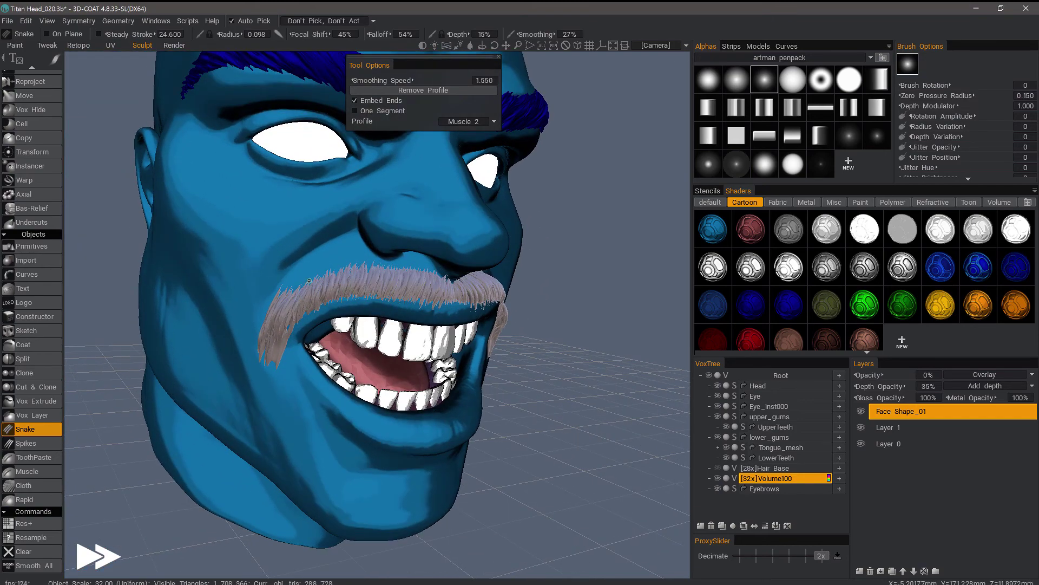
scroll(276, 308, down, 5)
mouse_move(531, 304)
alt+mouse_down()
mouse_move(487, 297)
mouse_move(531, 298)
alt+mouse_up()
scroll(239, 307, up, 4)
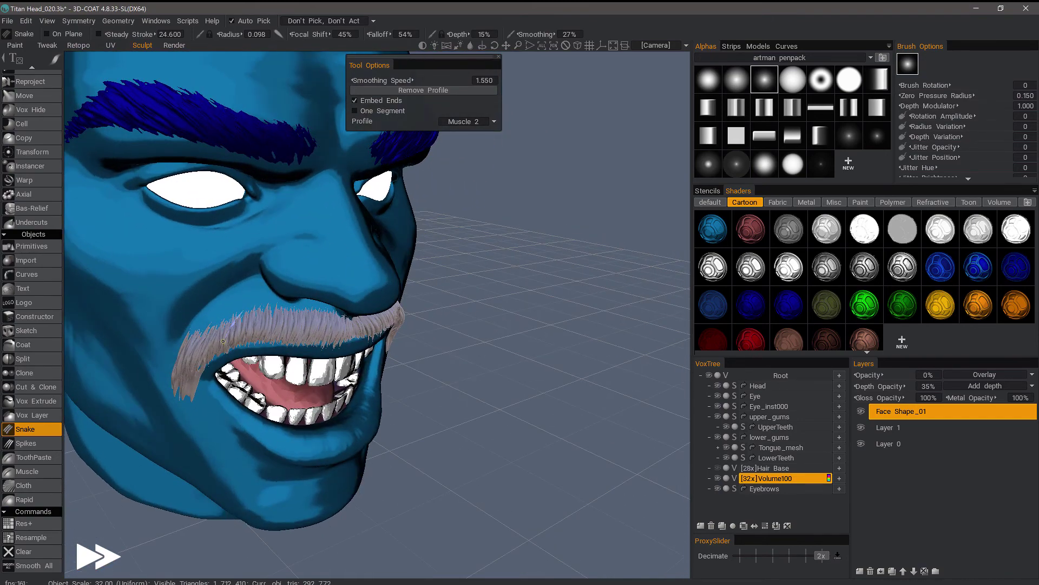
Step: Set the brush radius to 0.106 and draw more fine strands over the moustache's outer portion and drooping end
alt+drag(219, 332, 173, 328)
scroll(322, 239, up, 2)
right_drag(309, 250, 322, 239)
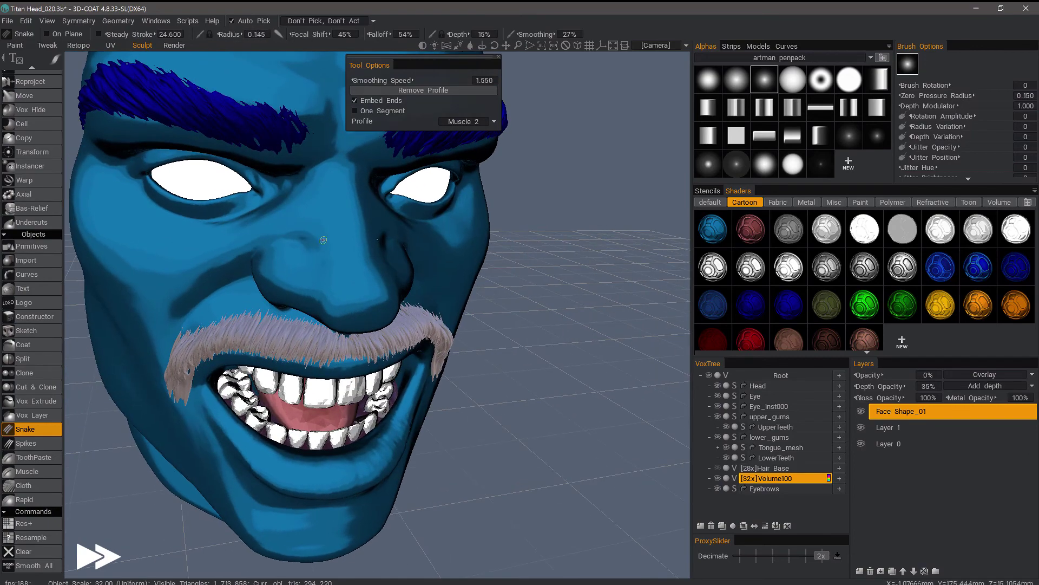
alt+drag(304, 266, 331, 277)
scroll(286, 355, up, 5)
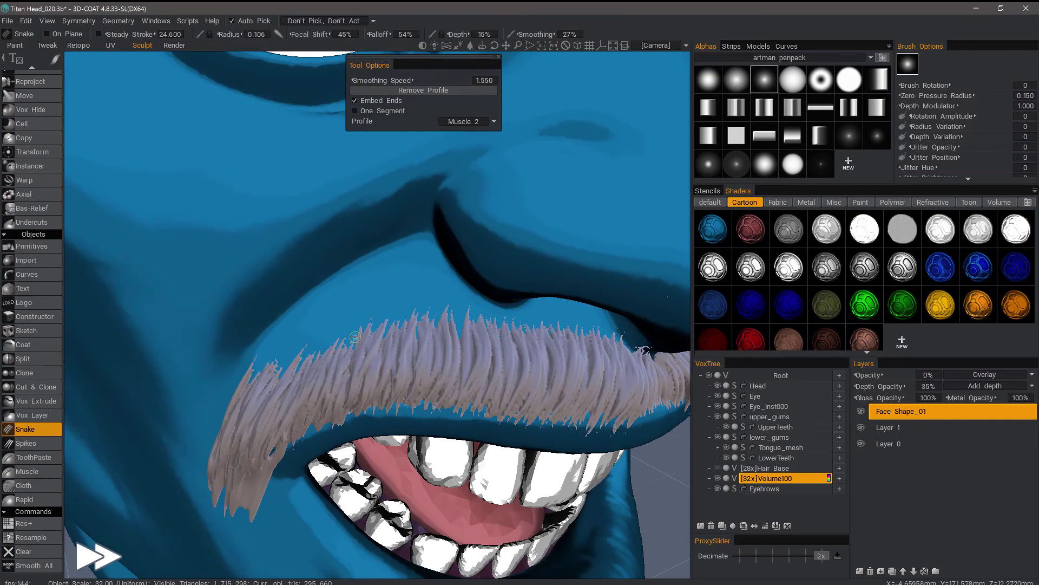
drag(270, 392, 247, 432)
drag(265, 369, 209, 485)
mouse_move(341, 353)
mouse_down()
mouse_move(312, 414)
mouse_move(302, 405)
mouse_up()
Step: Draw additional overlapping strands along the middle and inner part of the moustache toward the nose
scroll(379, 304, down, 5)
alt+drag(411, 303, 460, 287)
drag(509, 376, 500, 403)
drag(467, 350, 445, 395)
drag(429, 349, 408, 397)
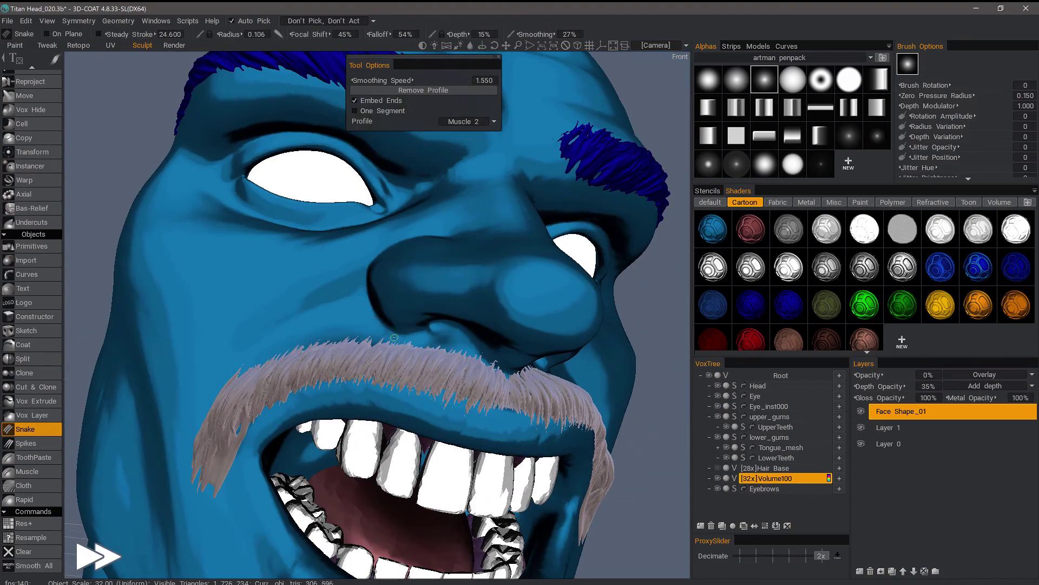
Step: Fill in the moustache's center below the nose and its upper edge with further fine strands
scroll(379, 373, down, 4)
mouse_move(390, 357)
alt+mouse_down()
mouse_move(373, 390)
mouse_move(400, 357)
alt+mouse_up()
mouse_move(453, 344)
mouse_down()
mouse_move(447, 376)
mouse_move(426, 375)
mouse_up()
mouse_move(424, 332)
mouse_down()
mouse_move(412, 354)
mouse_move(460, 347)
mouse_up()
scroll(401, 357, down, 4)
scroll(379, 346, up, 4)
mouse_move(372, 324)
mouse_down()
mouse_move(350, 372)
mouse_move(315, 382)
mouse_move(292, 406)
mouse_up()
Step: Apply the dark blue Cartoon shader to the moustache volume and make the Hair Base volume visible
scroll(320, 349, down, 5)
mouse_move(319, 350)
alt+mouse_down()
mouse_move(281, 358)
mouse_move(289, 349)
alt+mouse_up()
click(791, 310)
alt+drag(547, 379, 639, 396)
click(718, 468)
Step: Examine the whole head from several angles to check the moustache together with the hair and eyebrows
scroll(487, 419, down, 3)
alt+drag(265, 379, 424, 404)
scroll(559, 437, up, 5)
alt+drag(487, 422, 514, 422)
alt+middle_drag(514, 423, 644, 420)
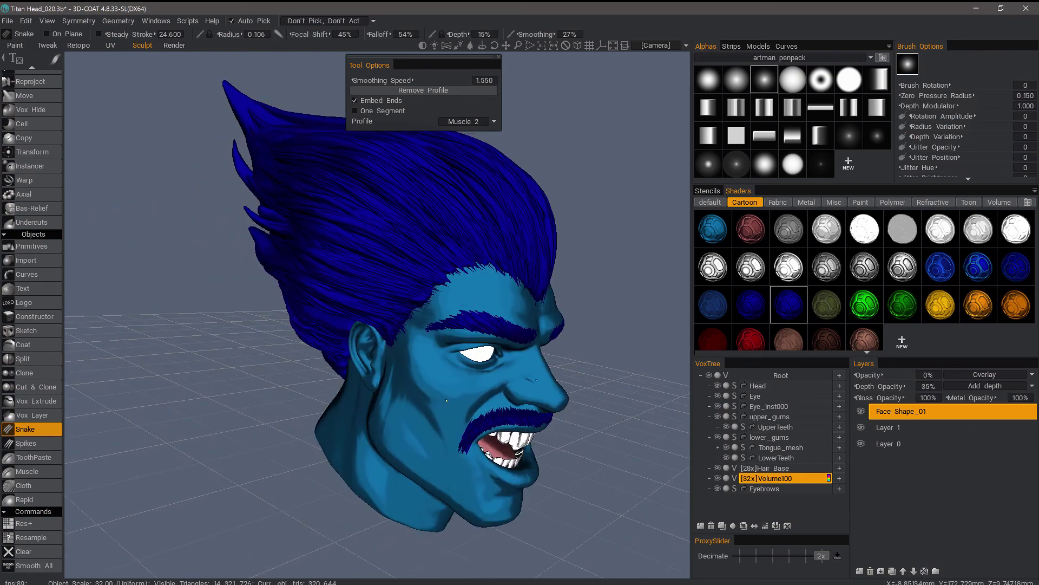
alt+drag(644, 420, 331, 357)
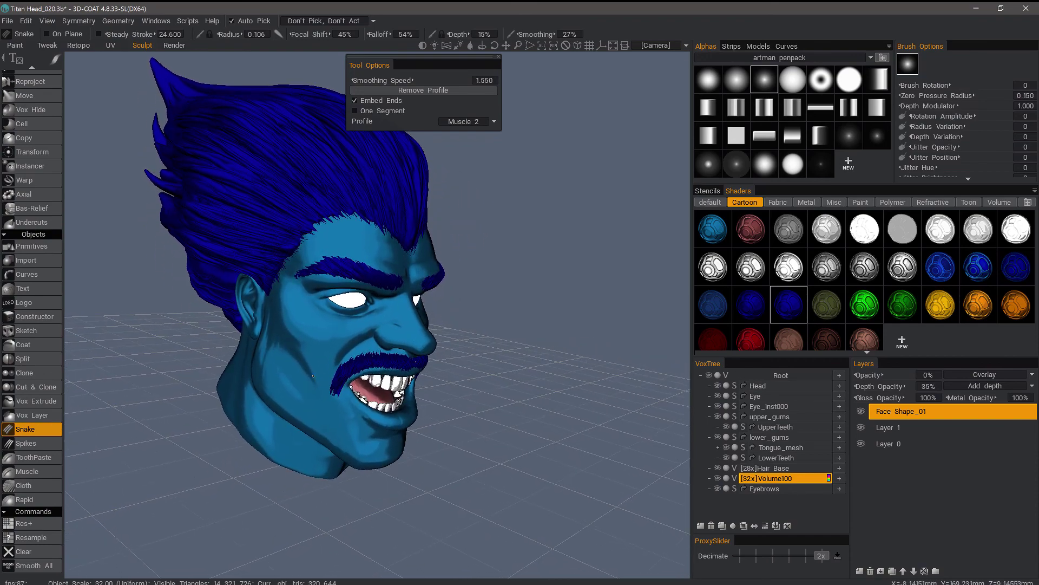
alt+middle_drag(316, 369, 342, 411)
alt+right_drag(342, 410, 327, 405)
alt+drag(486, 357, 381, 428)
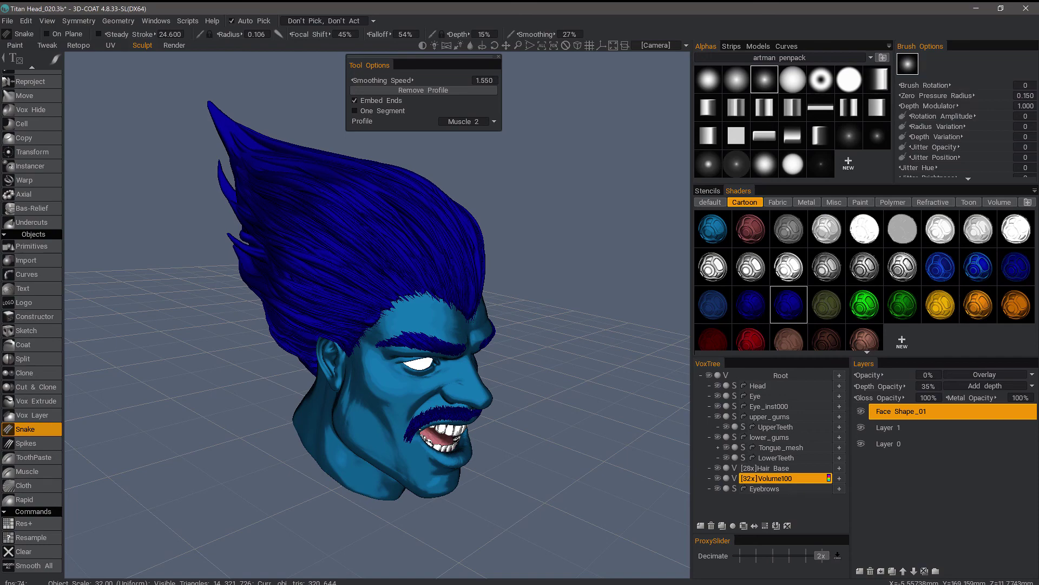
alt+drag(382, 429, 412, 352)
Step: Switch the Snake profile to Worm and draw a patch of short hair strands on the chin just below the lower lip
click(463, 121)
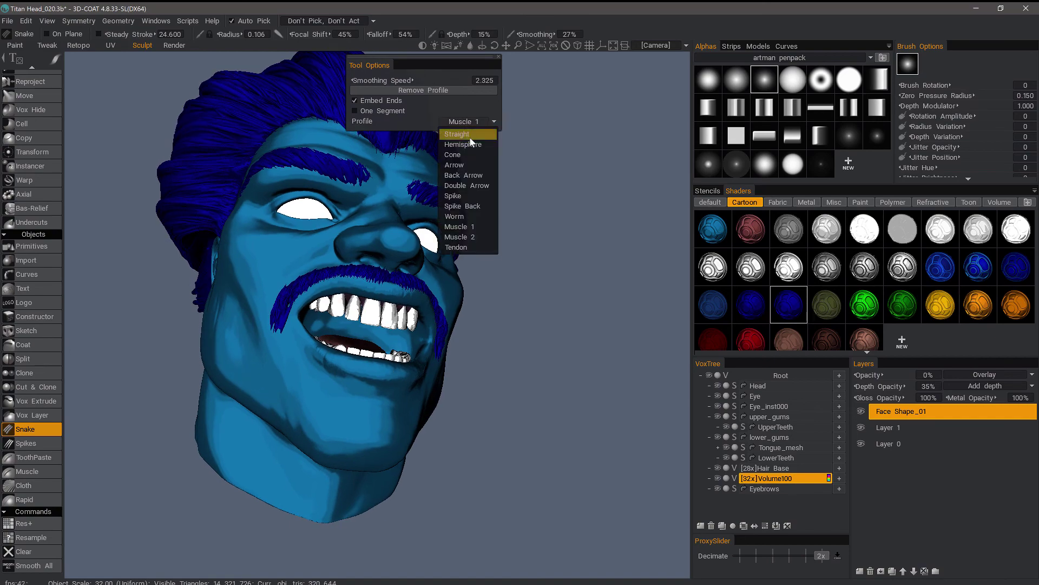
click(472, 216)
alt+drag(403, 306, 375, 355)
alt+right_drag(375, 355, 399, 391)
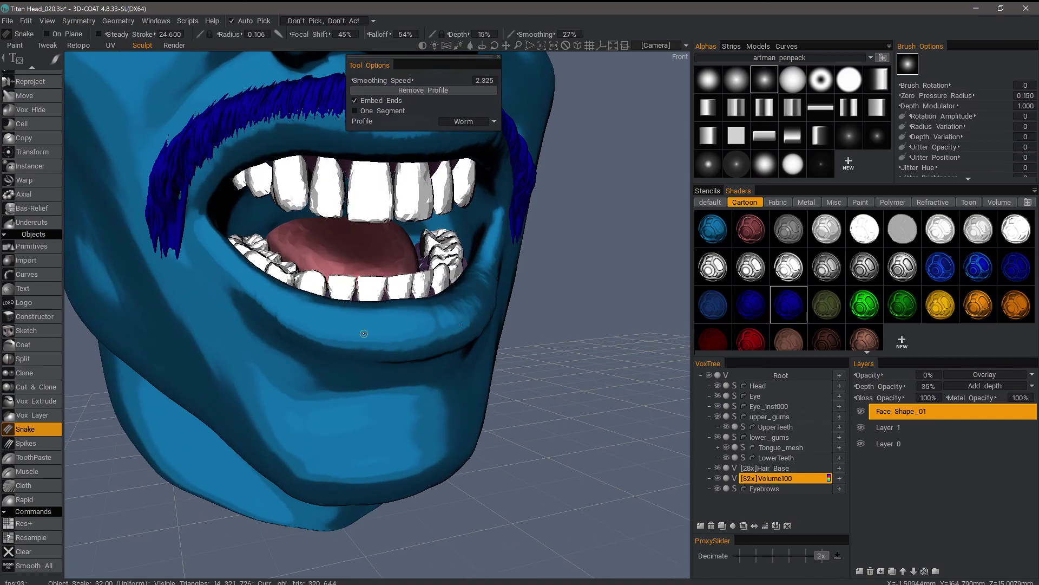
alt+drag(400, 391, 379, 349)
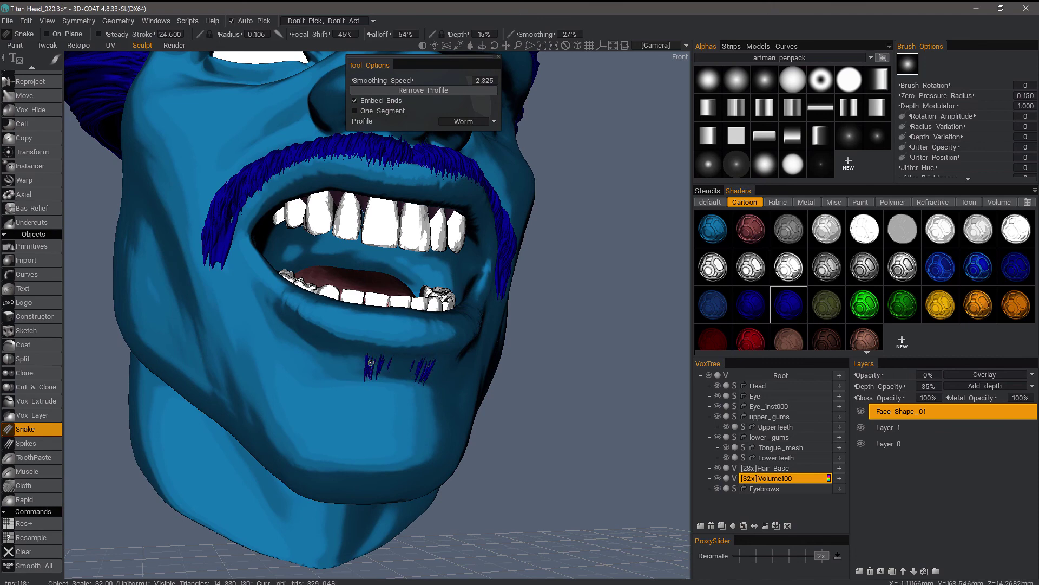
drag(358, 387, 358, 388)
mouse_move(359, 360)
mouse_down()
mouse_move(365, 386)
mouse_move(394, 386)
mouse_up()
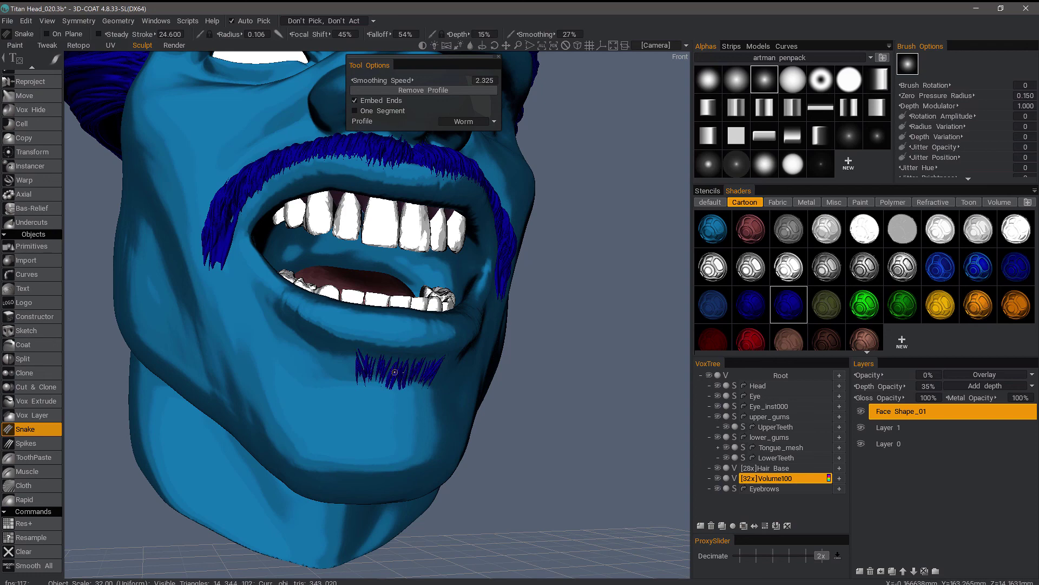